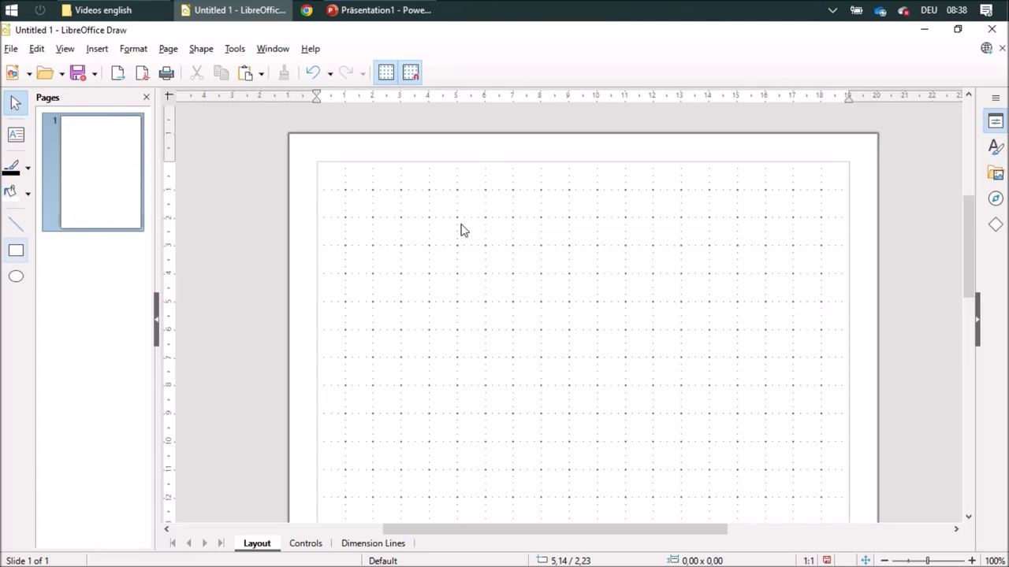
- Search the Standard toolbar commands for 'g' and add the Group command
{"action": "right_click", "coordinate": [379, 73]}
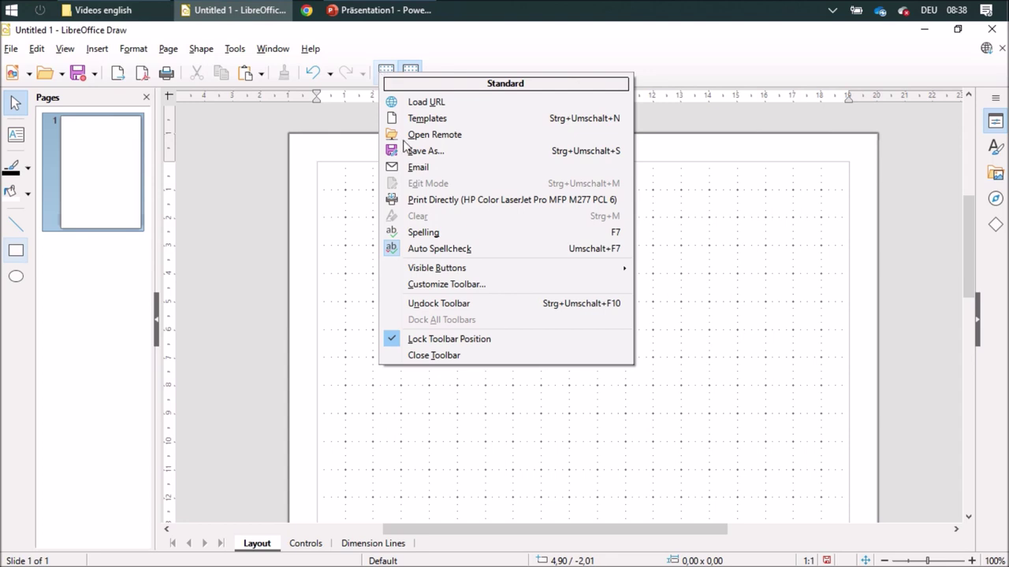
{"action": "left_click", "coordinate": [460, 285]}
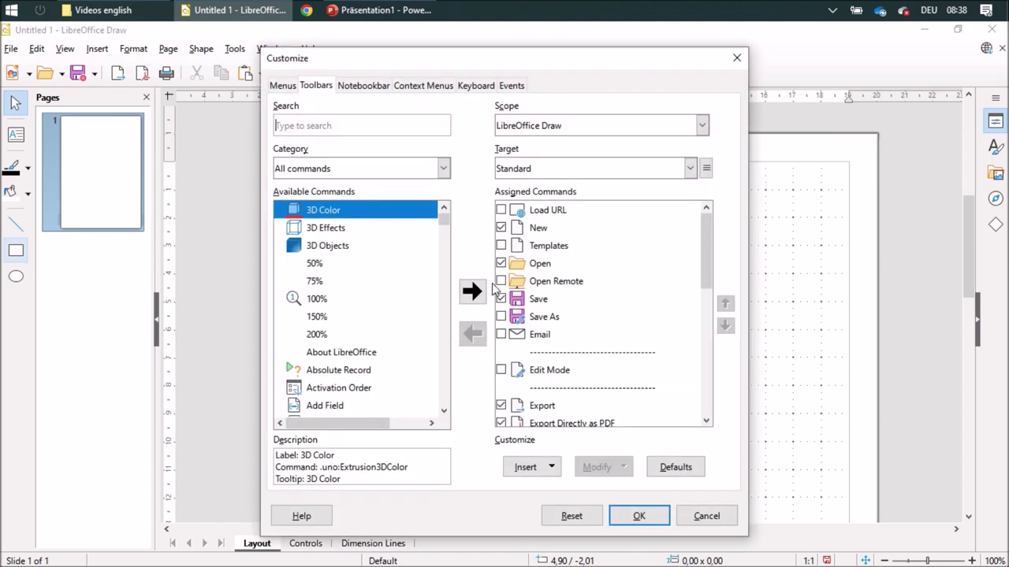
{"action": "type", "text": "grou"}
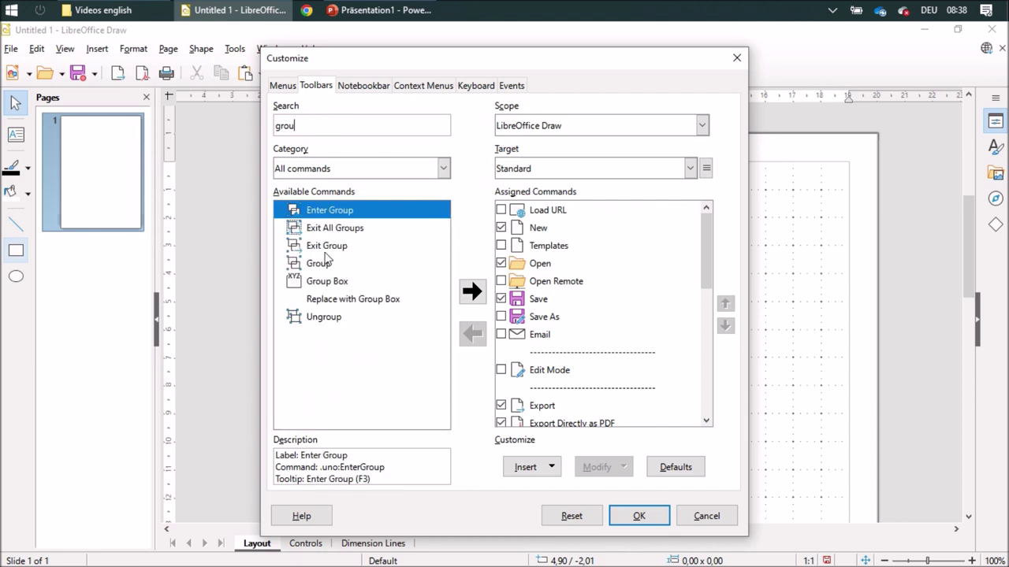
{"action": "left_click", "coordinate": [326, 260]}
{"action": "scroll", "coordinate": [706, 330], "scroll_direction": "down", "scroll_amount": 1}
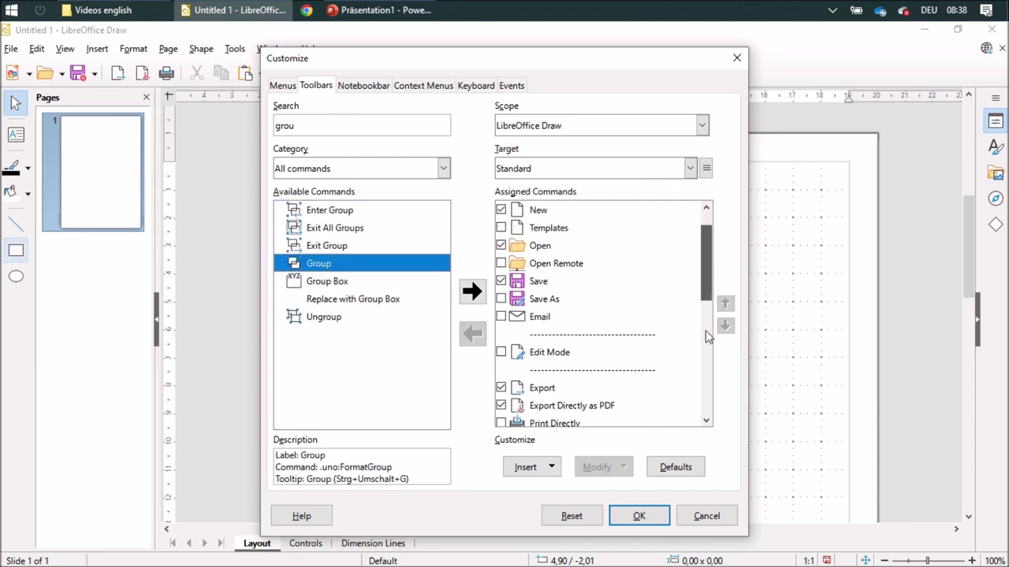
{"action": "scroll", "coordinate": [705, 330], "scroll_direction": "down", "scroll_amount": 5}
{"action": "left_click", "coordinate": [576, 407]}
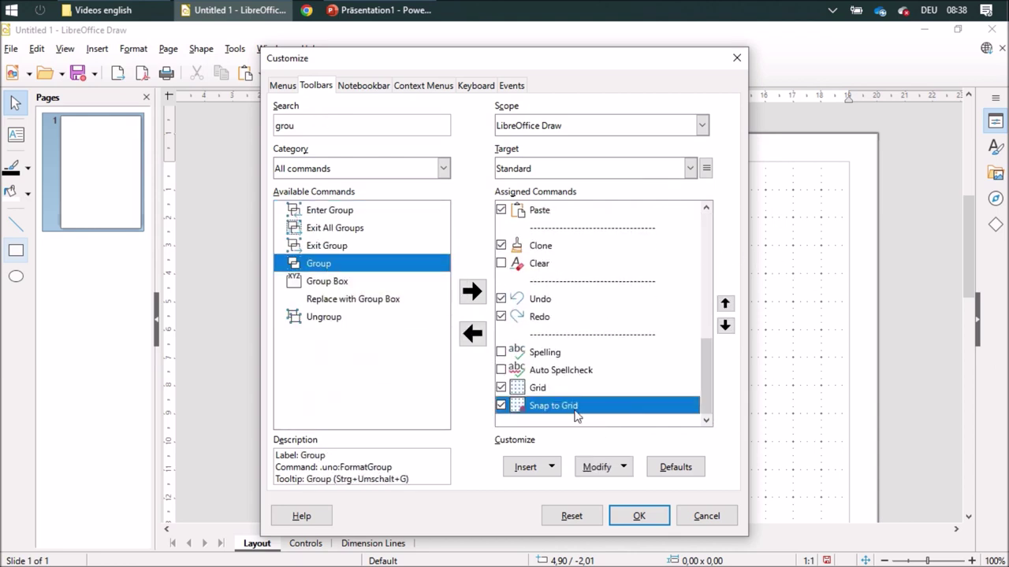
{"action": "left_click", "coordinate": [479, 295]}
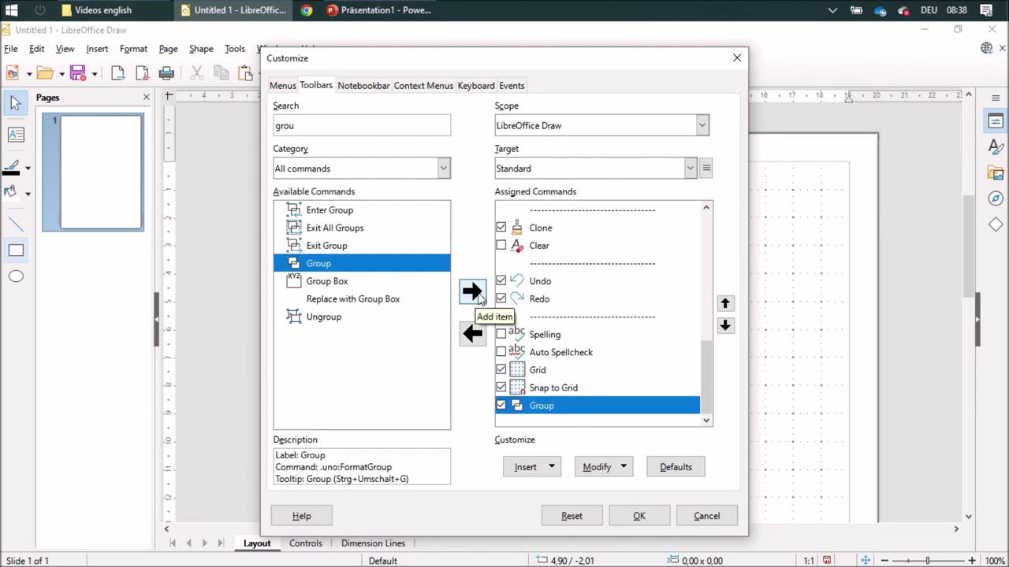
- Add Ungroup, Enter Group and Exit Group to the Standard toolbar and apply the changes
{"action": "left_click", "coordinate": [331, 131]}
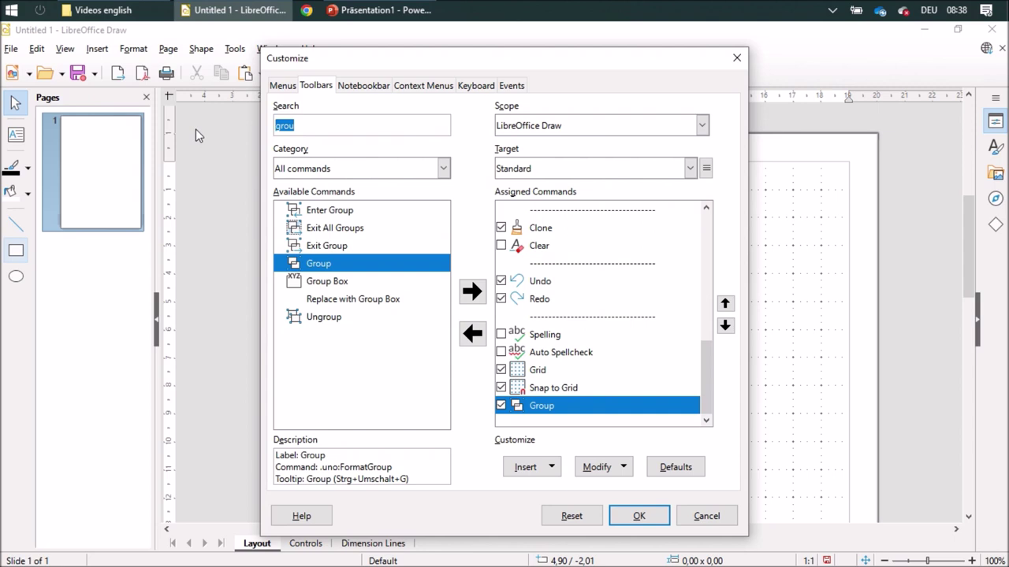
{"action": "left_click", "coordinate": [329, 318]}
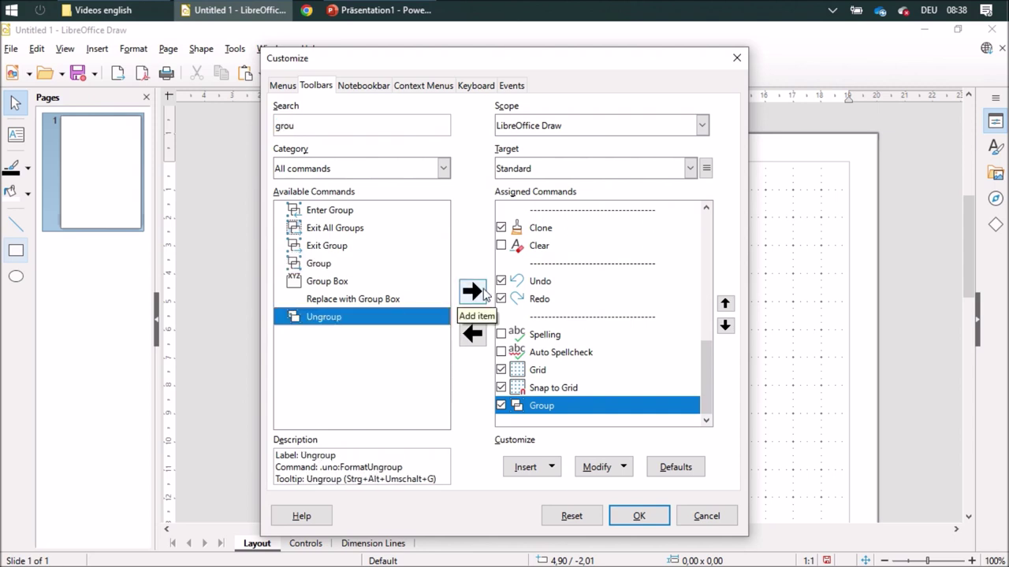
{"action": "left_click", "coordinate": [472, 291]}
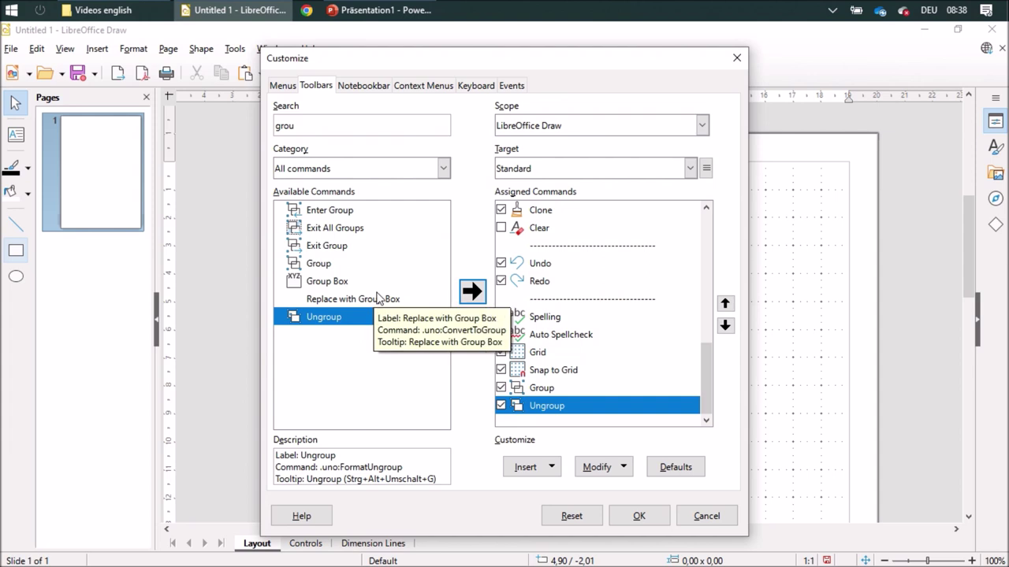
{"action": "left_click", "coordinate": [335, 209]}
{"action": "left_click", "coordinate": [472, 292]}
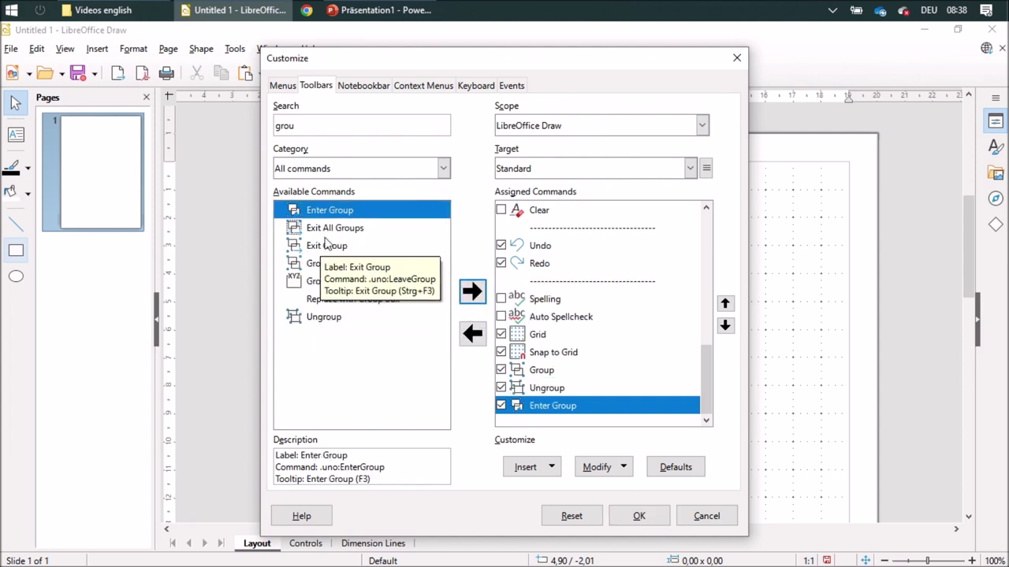
{"action": "left_click", "coordinate": [324, 245]}
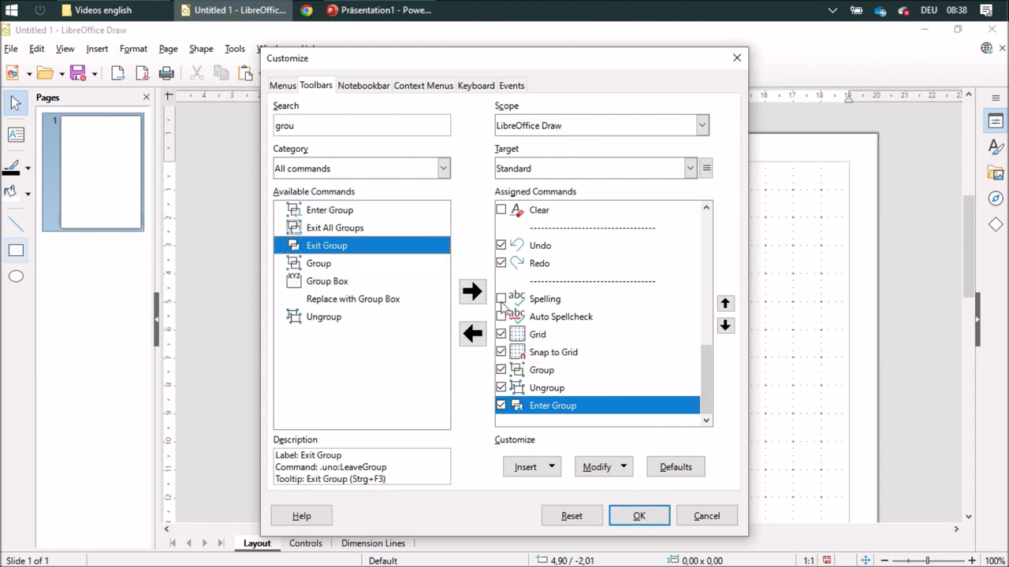
{"action": "left_click", "coordinate": [472, 291]}
{"action": "left_click", "coordinate": [657, 522]}
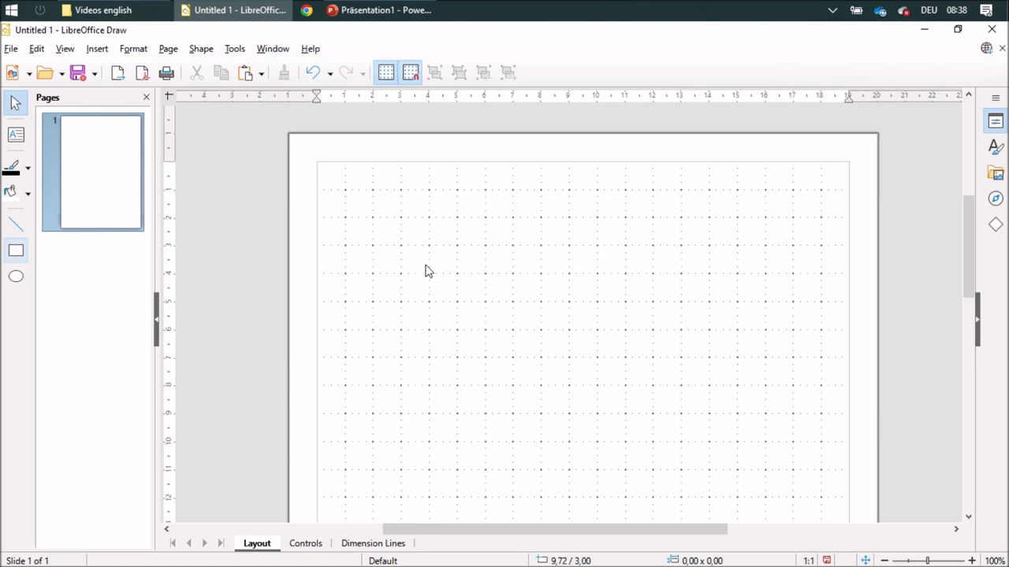
- Draw a 0,50 × 0,50 cm rectangle at the top-left margin corner of the page
{"action": "left_click", "coordinate": [16, 251]}
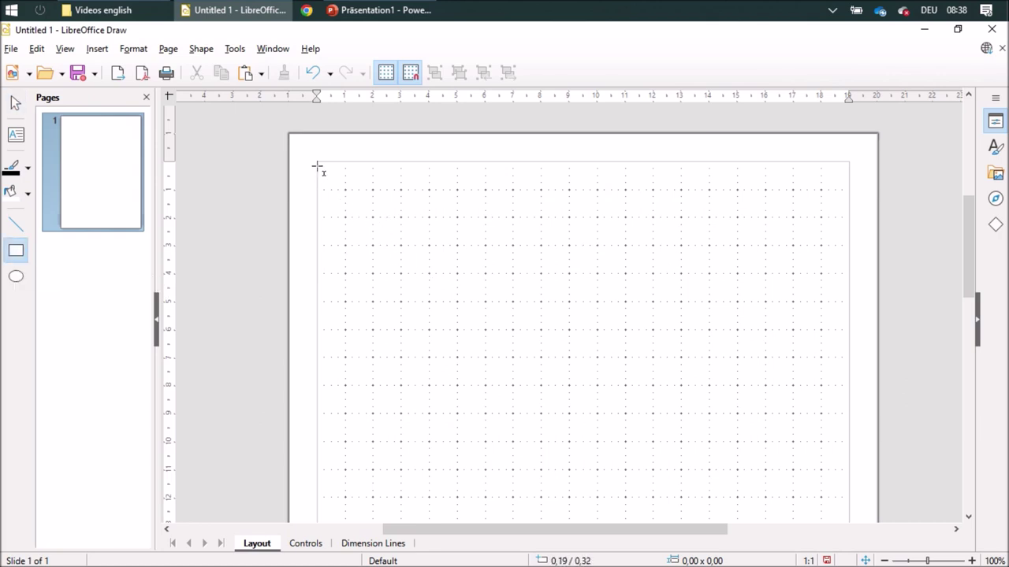
{"action": "left_click_drag", "start_coordinate": [317, 161], "coordinate": [332, 177]}
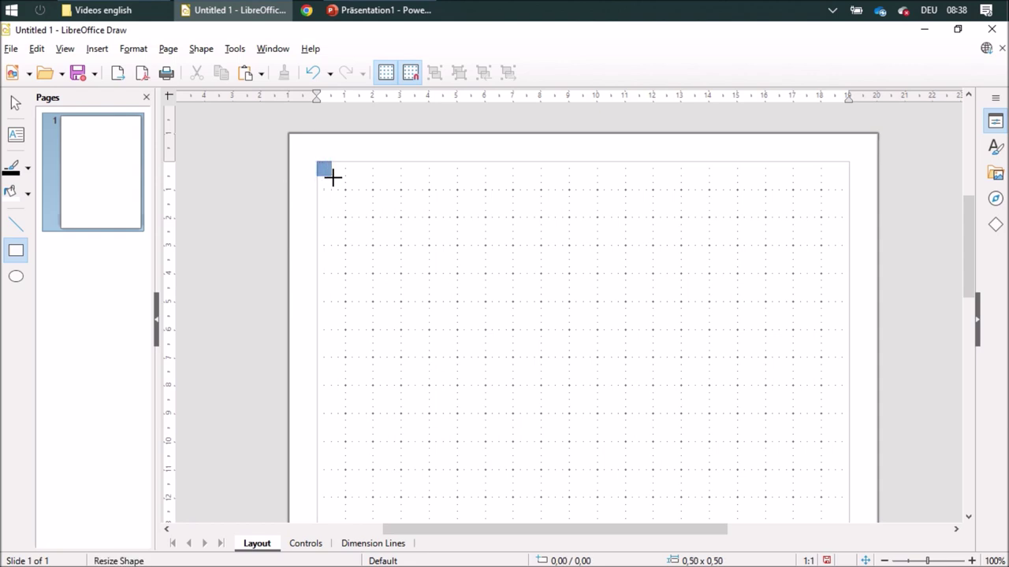
{"action": "left_click_drag", "start_coordinate": [333, 178], "coordinate": [330, 177]}
{"action": "left_click_drag", "start_coordinate": [333, 178], "coordinate": [338, 179]}
{"action": "left_click_drag", "start_coordinate": [335, 179], "coordinate": [332, 178]}
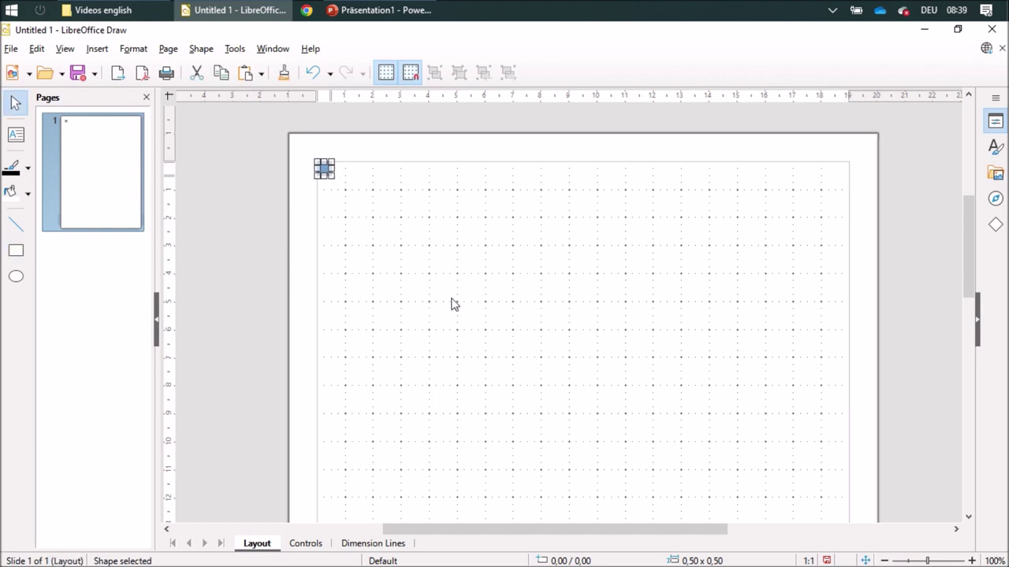
{"action": "scroll", "coordinate": [454, 304], "scroll_direction": "up", "scroll_amount": 3, "text": "ctrl"}
{"action": "left_click", "coordinate": [405, 299]}
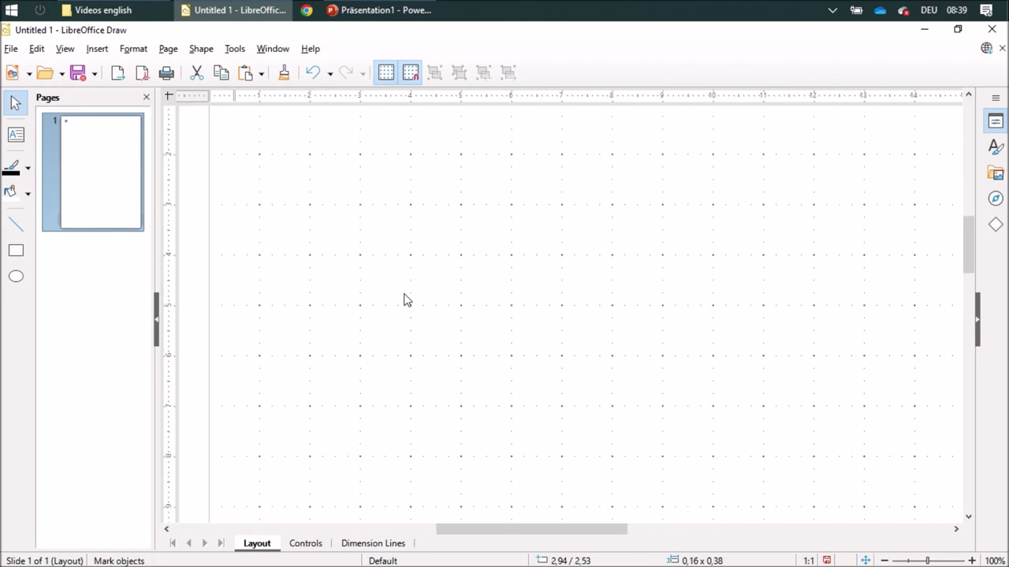
{"action": "scroll", "coordinate": [809, 289], "scroll_direction": "up", "scroll_amount": 1}
{"action": "scroll", "coordinate": [675, 308], "scroll_direction": "up", "scroll_amount": 5}
{"action": "scroll", "coordinate": [586, 338], "scroll_direction": "down", "scroll_amount": 3}
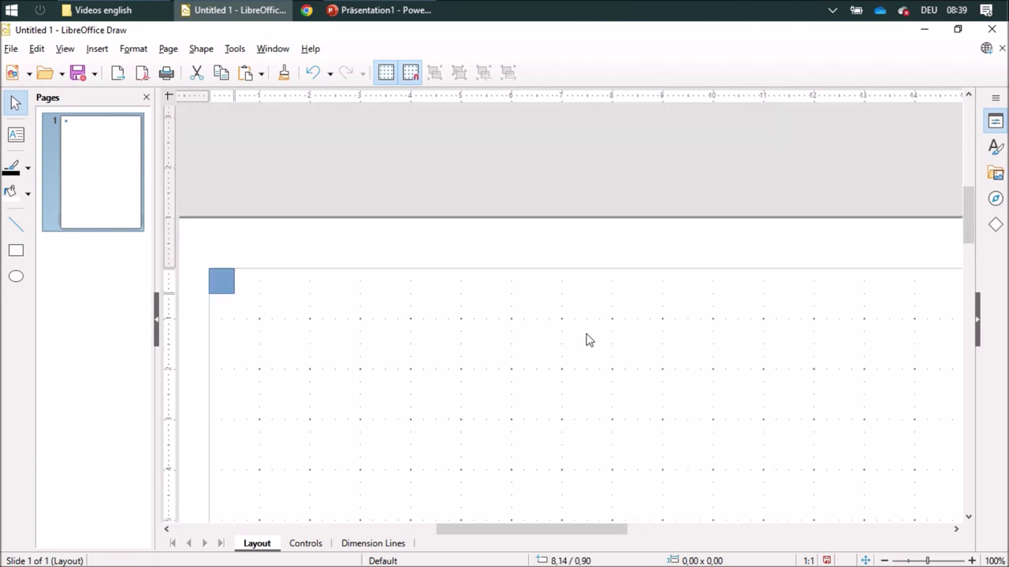
{"action": "scroll", "coordinate": [462, 389], "scroll_direction": "down", "scroll_amount": 3}
- Give the small square a black outline and a white fill
{"action": "left_click", "coordinate": [228, 181]}
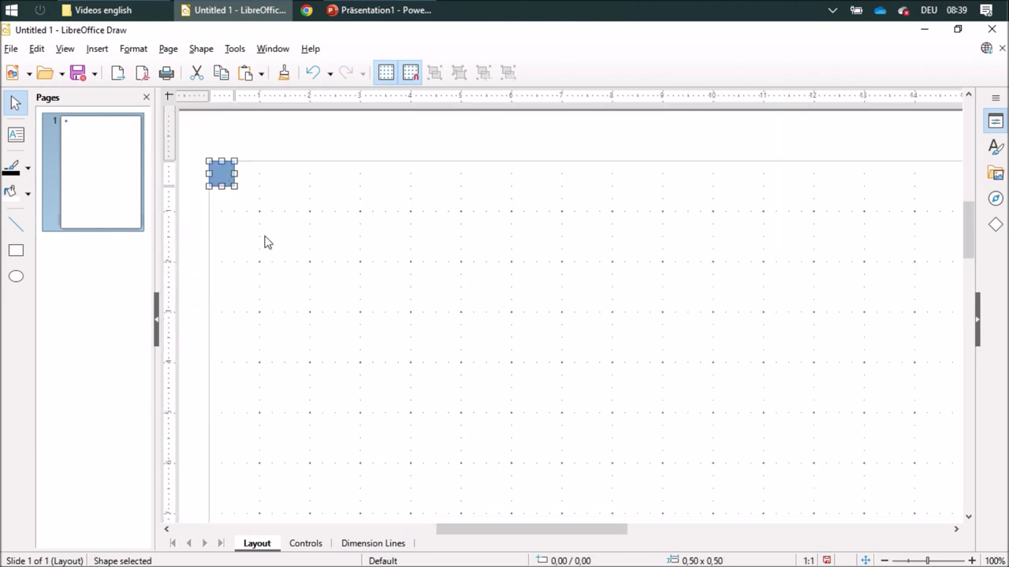
{"action": "left_click", "coordinate": [29, 168]}
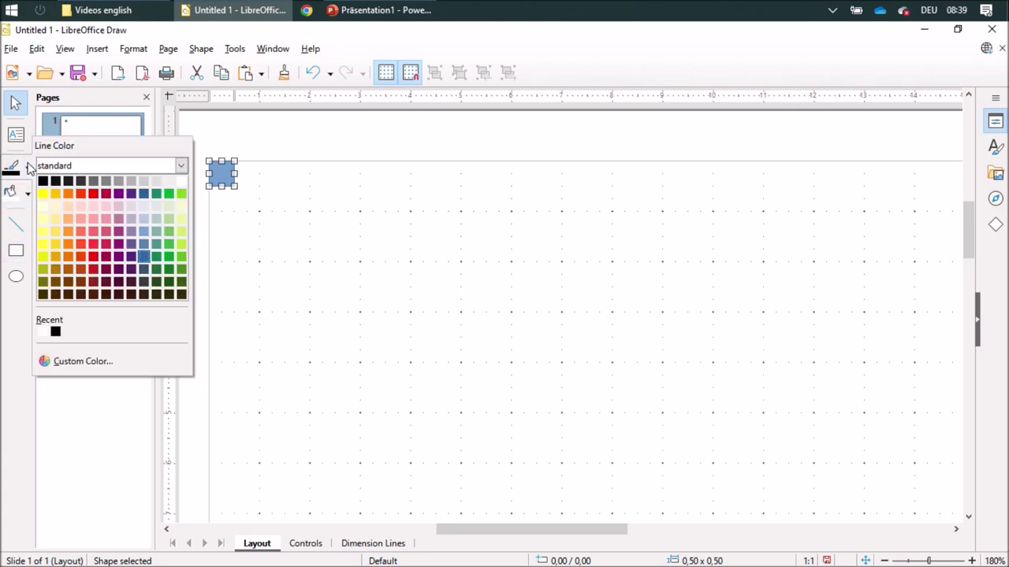
{"action": "left_click", "coordinate": [44, 184]}
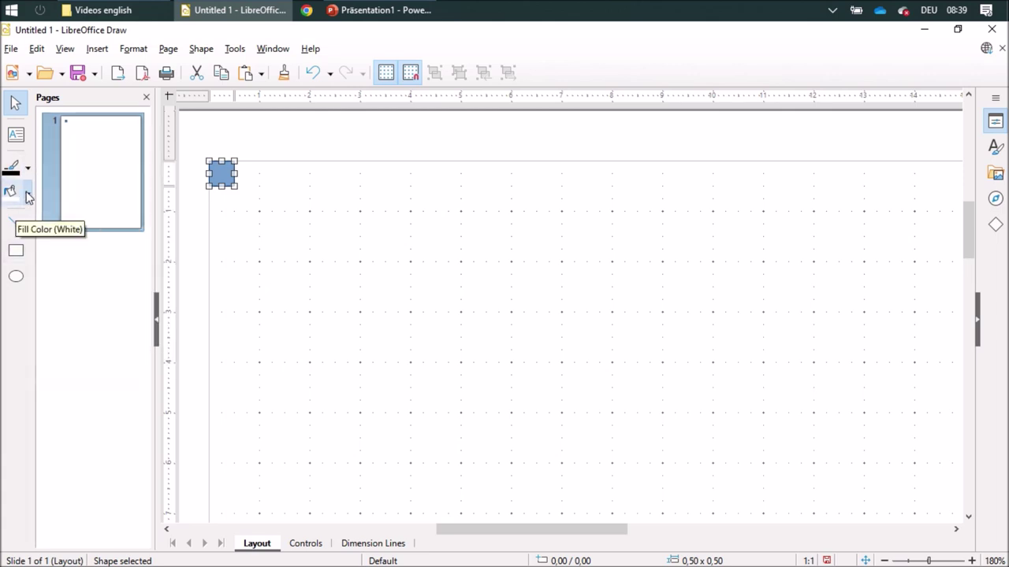
{"action": "left_click", "coordinate": [28, 194]}
{"action": "left_click", "coordinate": [181, 206]}
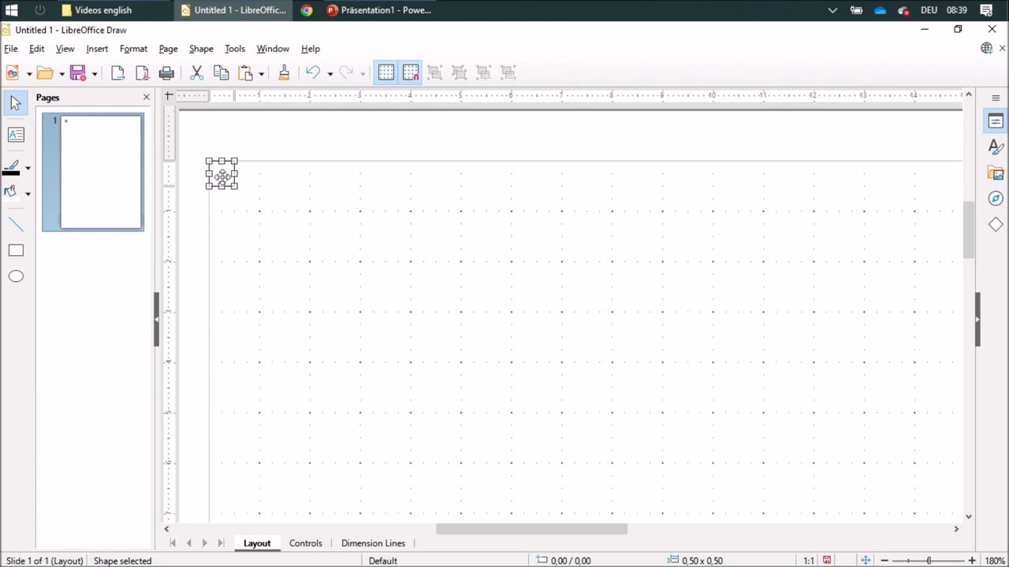
- Double the square repeatedly with Ctrl-drag copies into a row of 16 squares, 8,00 × 0,50
{"action": "left_click_drag", "start_coordinate": [221, 177], "coordinate": [248, 175]}
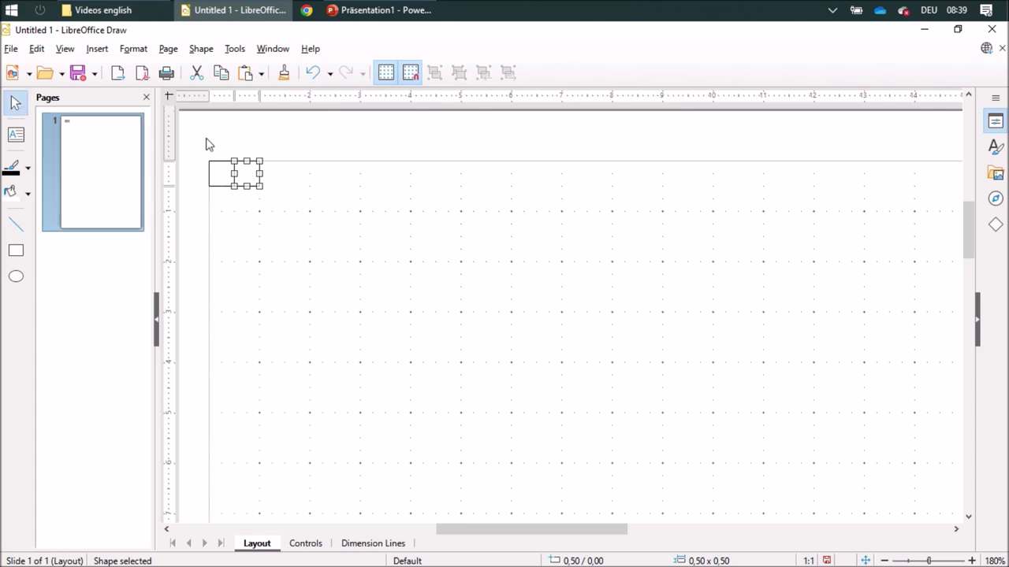
{"action": "left_click_drag", "start_coordinate": [191, 134], "coordinate": [306, 219]}
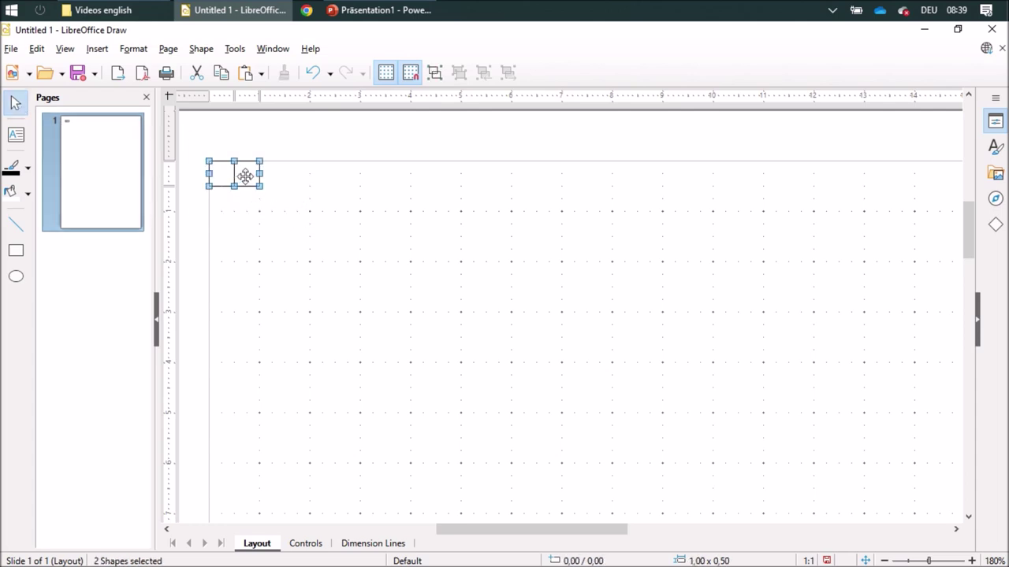
{"action": "left_click_drag", "start_coordinate": [246, 180], "coordinate": [298, 176]}
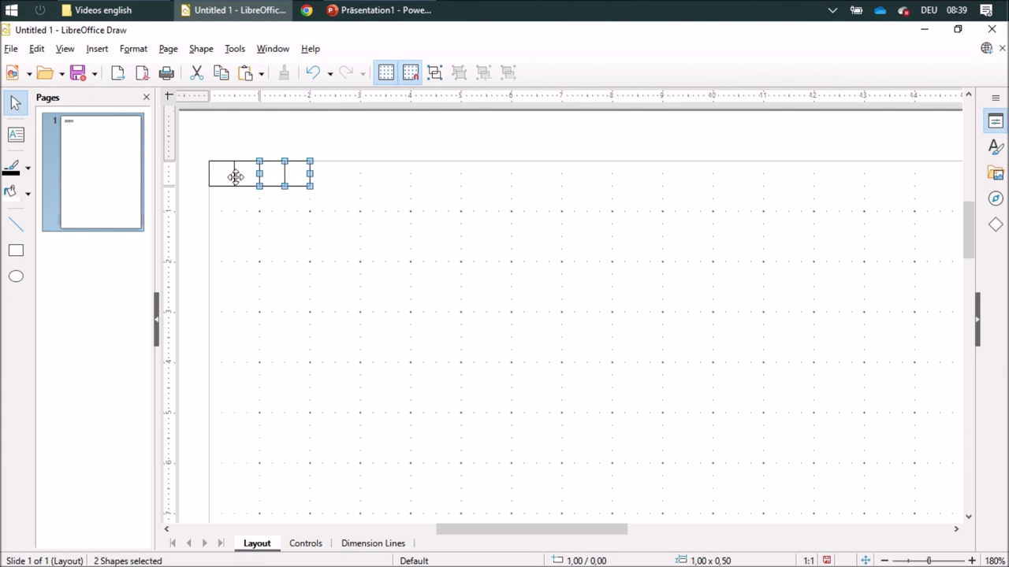
{"action": "left_click_drag", "start_coordinate": [200, 142], "coordinate": [355, 220]}
{"action": "left_click_drag", "start_coordinate": [292, 174], "coordinate": [403, 180]}
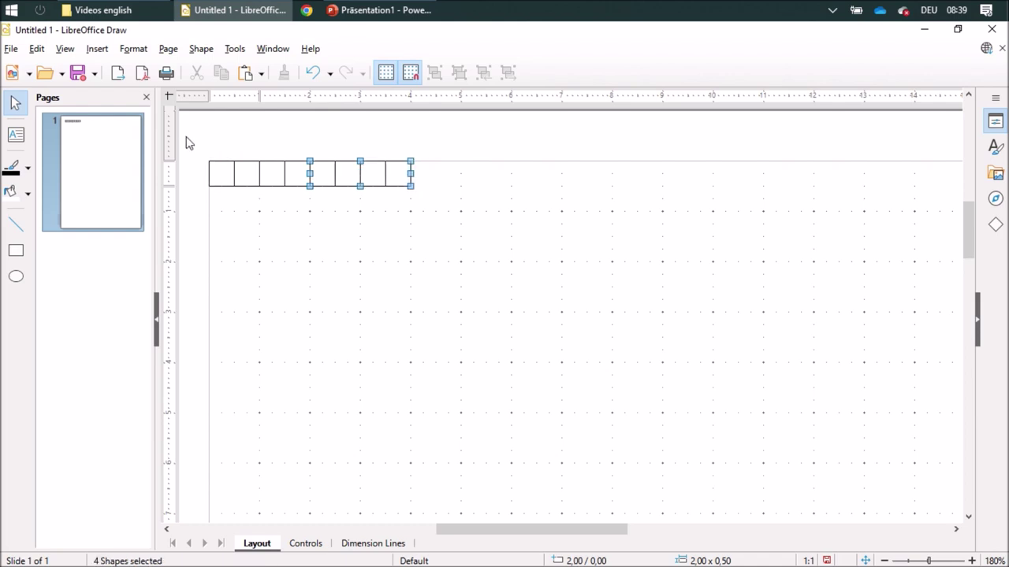
{"action": "left_click_drag", "start_coordinate": [189, 142], "coordinate": [464, 215]}
{"action": "mouse_move", "coordinate": [394, 175]}
{"action": "left_mouse_down"}
{"action": "mouse_move", "coordinate": [571, 194]}
{"action": "mouse_move", "coordinate": [589, 176]}
{"action": "left_mouse_up"}
{"action": "left_click_drag", "start_coordinate": [205, 140], "coordinate": [694, 209]}
{"action": "scroll", "coordinate": [767, 383], "scroll_direction": "down", "scroll_amount": 3, "text": "ctrl"}
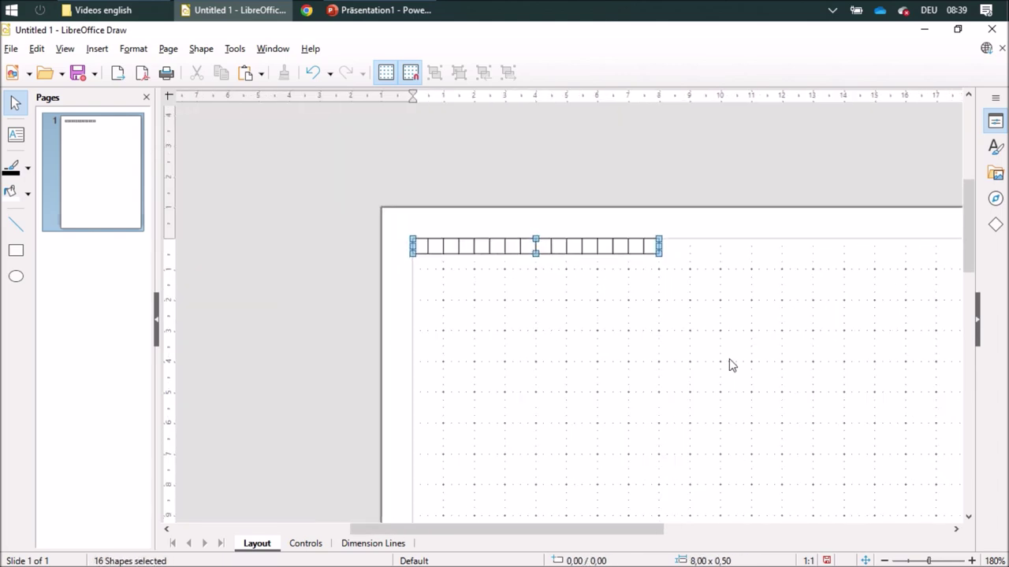
- Extend the row with copies of 16 then 7 squares to reach 19,00 × 0,50
{"action": "left_click_drag", "start_coordinate": [612, 529], "coordinate": [679, 529]}
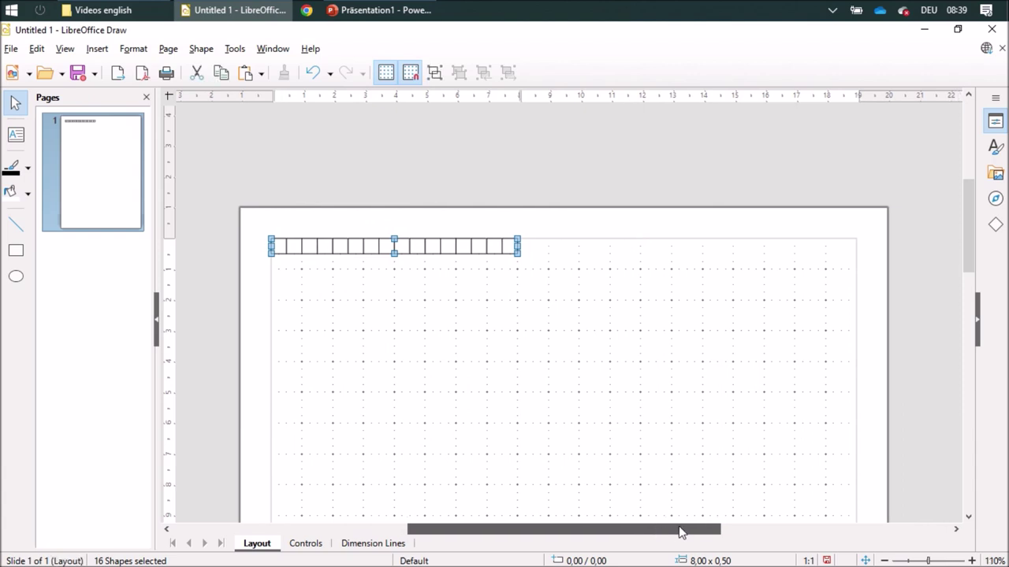
{"action": "left_click_drag", "start_coordinate": [464, 248], "coordinate": [709, 249]}
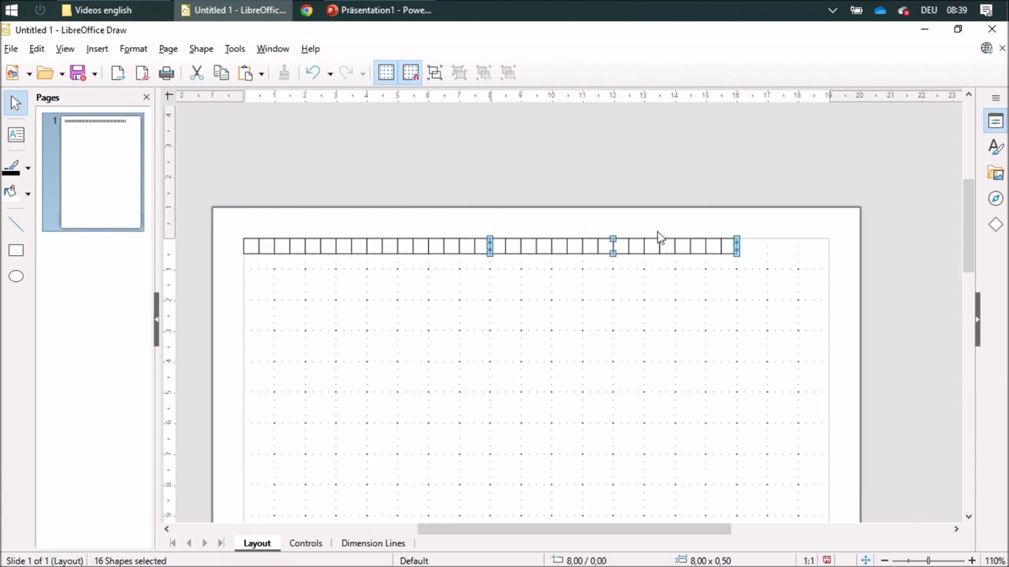
{"action": "left_click", "coordinate": [624, 227]}
{"action": "left_click_drag", "start_coordinate": [625, 213], "coordinate": [783, 288]}
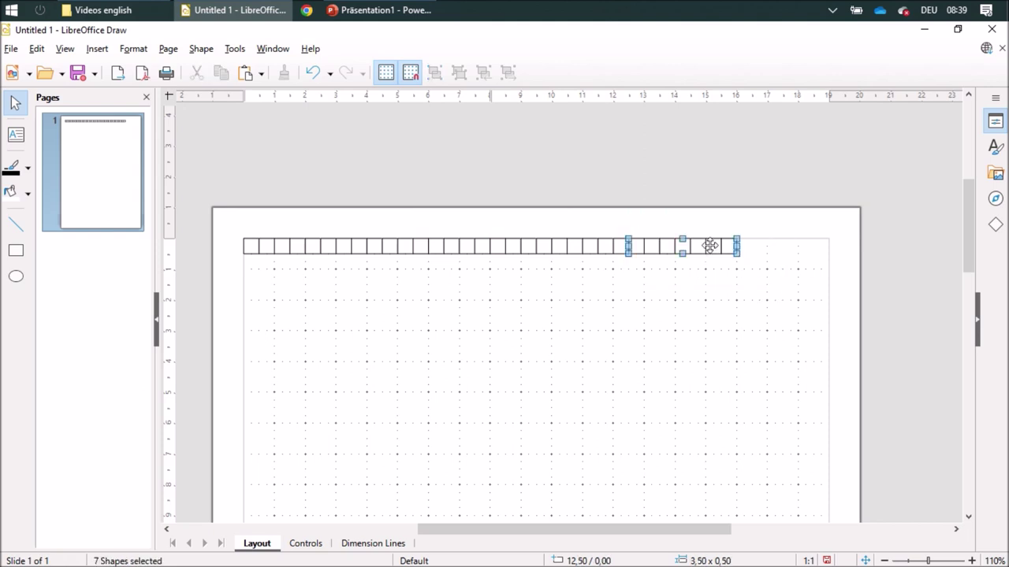
{"action": "left_click_drag", "start_coordinate": [710, 246], "coordinate": [803, 246]}
{"action": "left_click", "coordinate": [807, 326]}
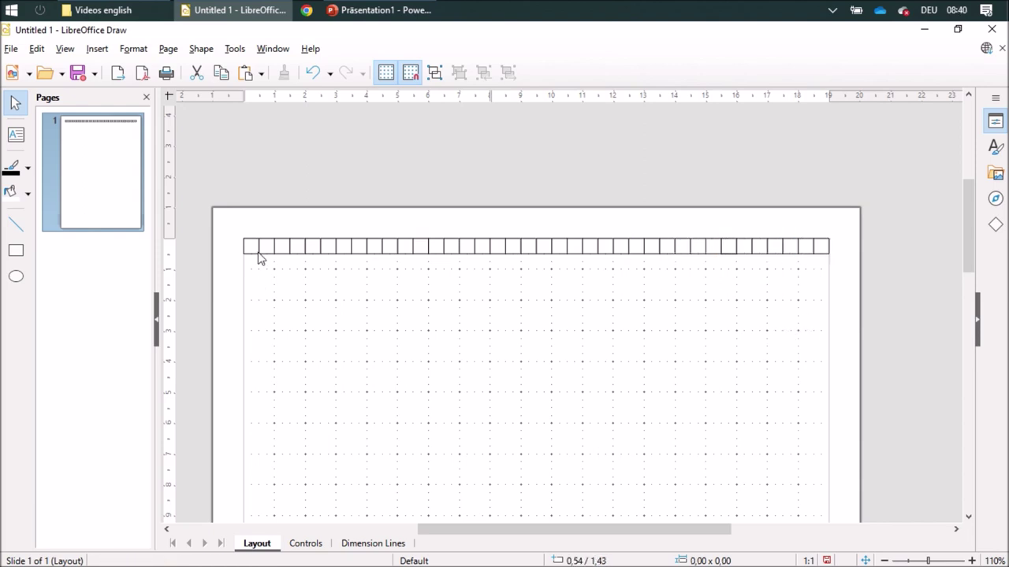
{"action": "left_click_drag", "start_coordinate": [226, 222], "coordinate": [891, 276]}
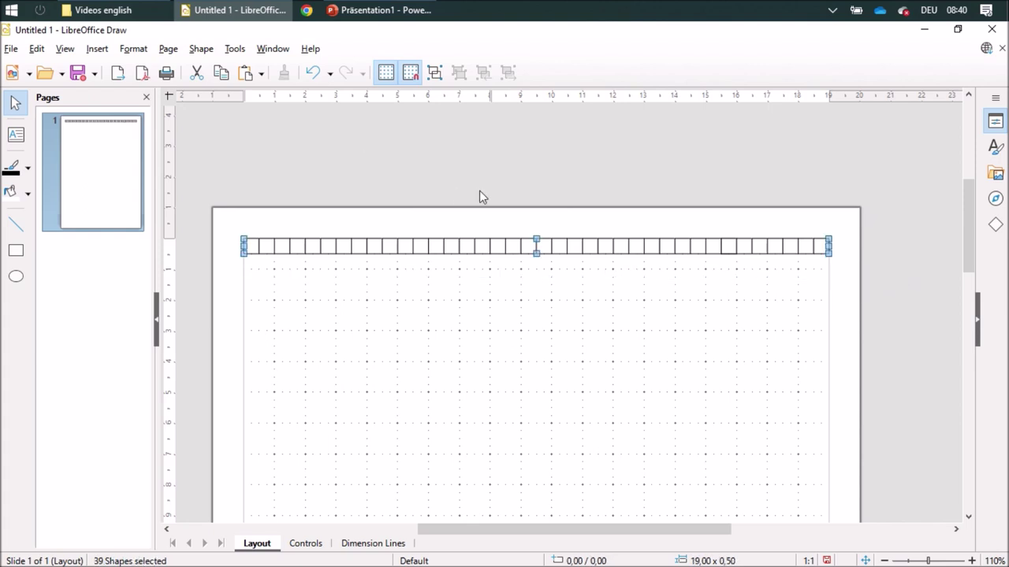
- Group all 39 squares of the row into one 19,00 × 0,50 object
{"action": "left_click", "coordinate": [435, 74]}
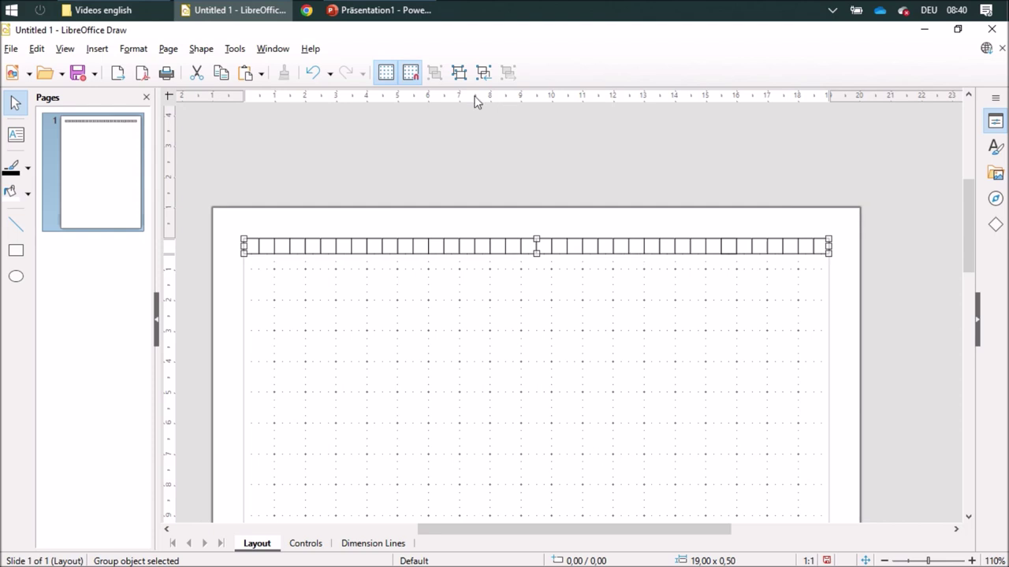
- Inside the row group, drag one square down out of the row
{"action": "left_click", "coordinate": [484, 73]}
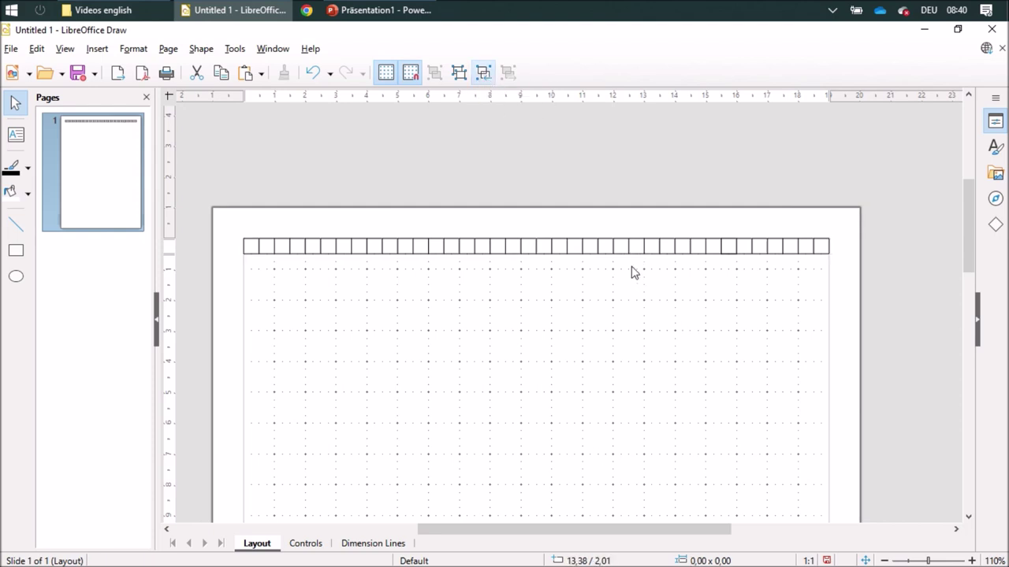
{"action": "left_click_drag", "start_coordinate": [620, 247], "coordinate": [620, 271]}
{"action": "left_click", "coordinate": [509, 72]}
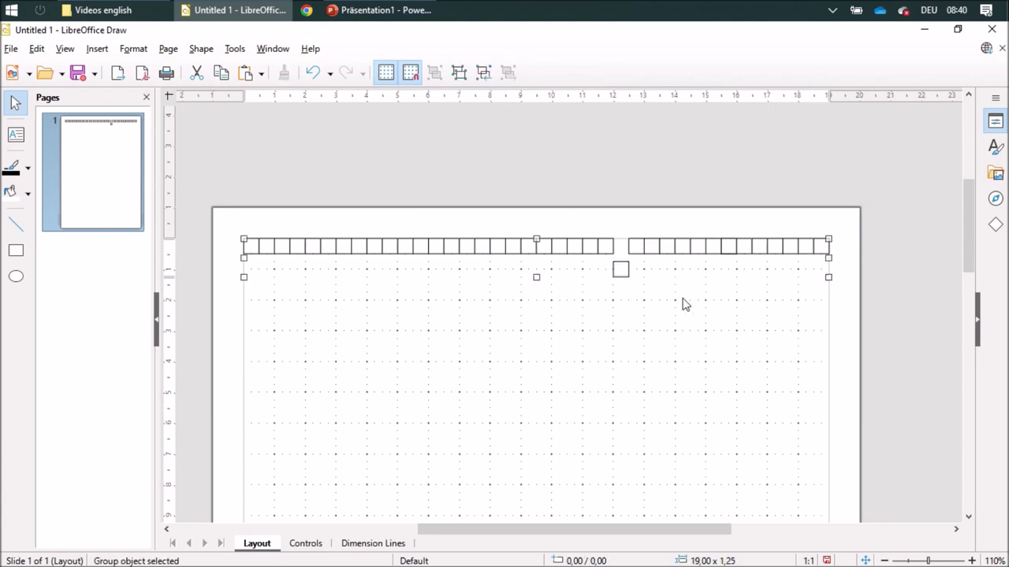
- Move the stray square back into its gap in the row and reselect the row
{"action": "left_click", "coordinate": [484, 73]}
{"action": "left_click_drag", "start_coordinate": [620, 269], "coordinate": [620, 246]}
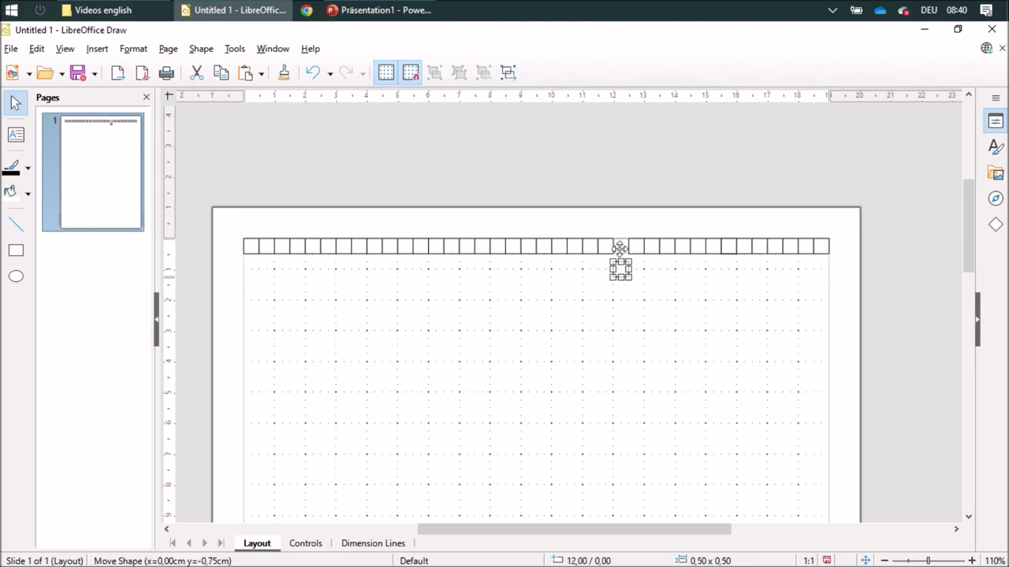
{"action": "left_click", "coordinate": [508, 73]}
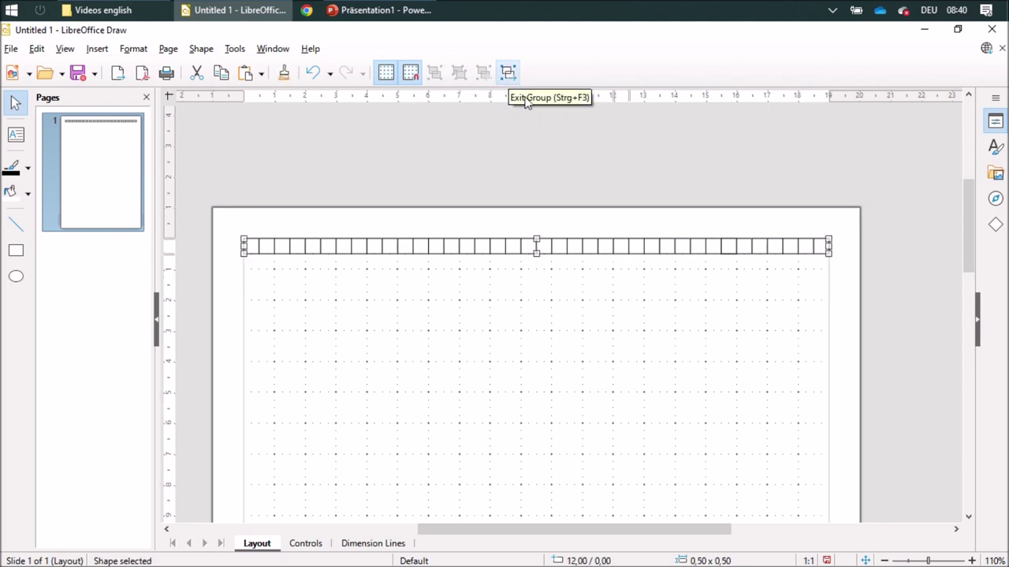
{"action": "left_click", "coordinate": [727, 352]}
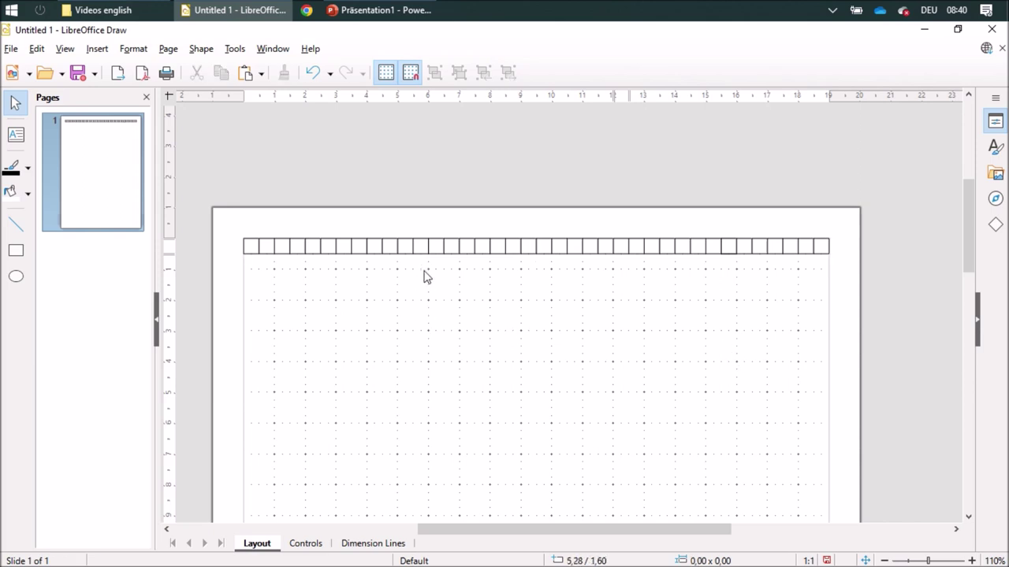
{"action": "left_click", "coordinate": [457, 246]}
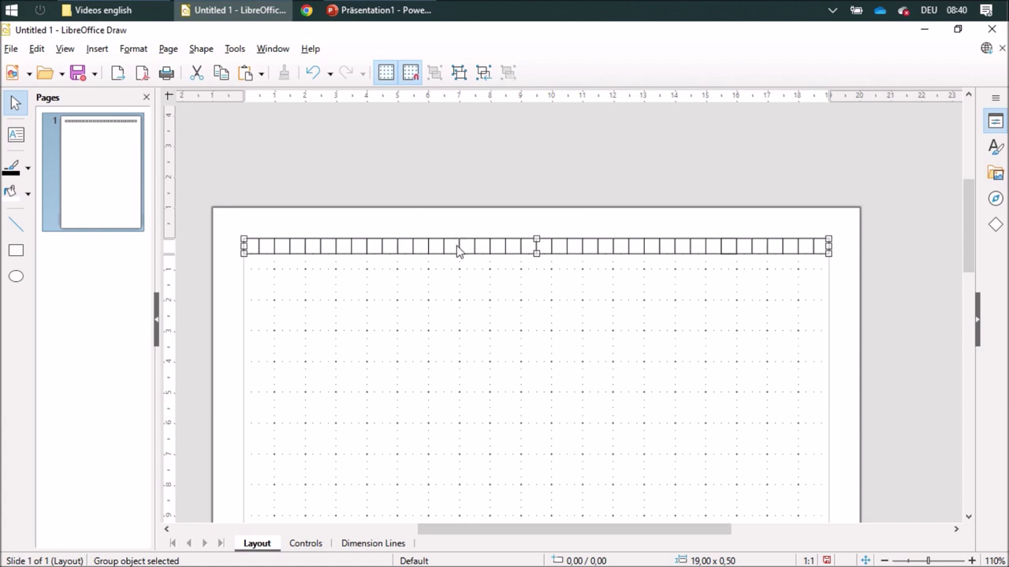
- Copy the row into eight stacked rows and group them as one 19,00 × 4,00 grid
{"action": "left_click_drag", "start_coordinate": [452, 246], "coordinate": [454, 261]}
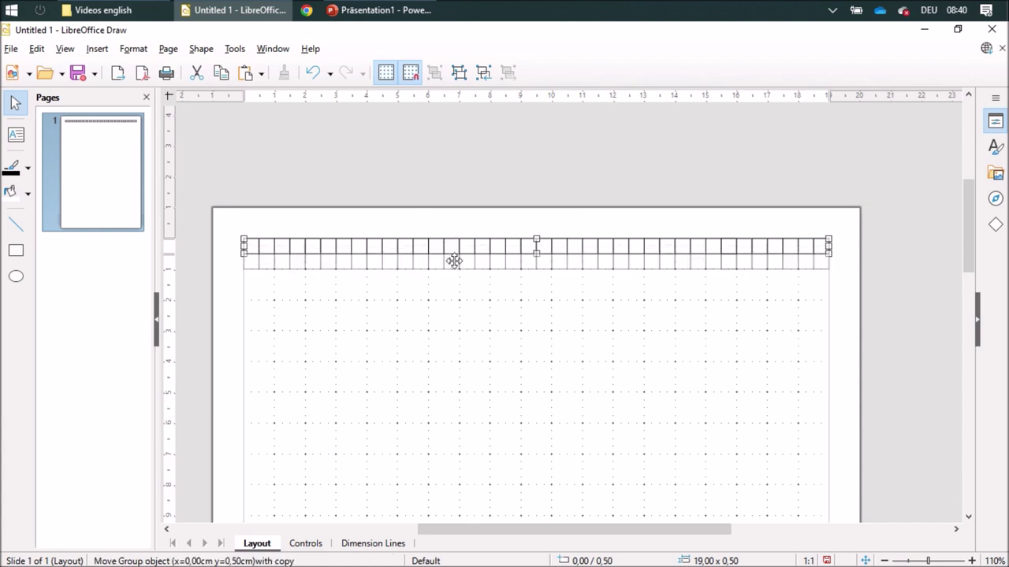
{"action": "left_click_drag", "start_coordinate": [455, 265], "coordinate": [453, 292]}
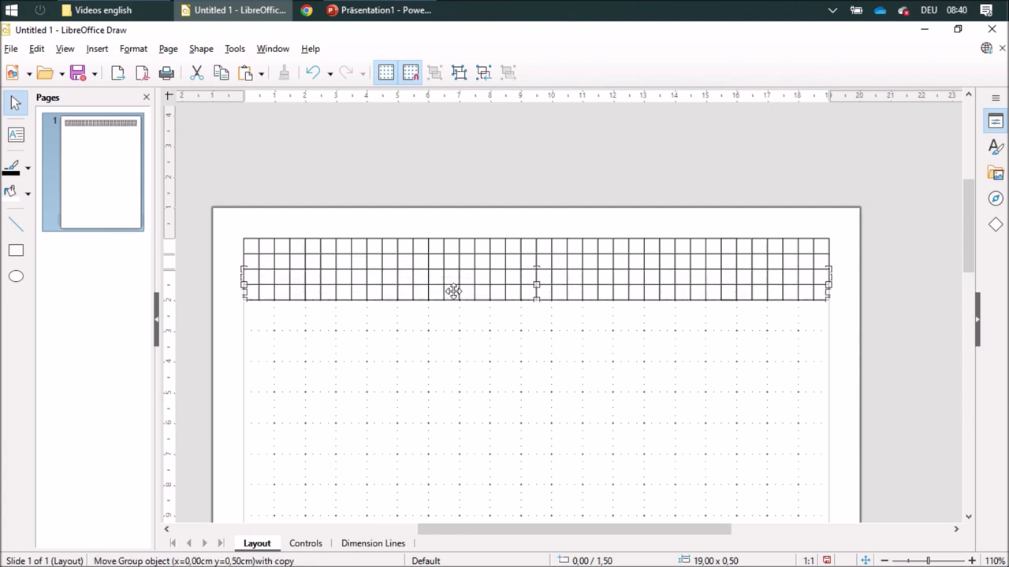
{"action": "left_click_drag", "start_coordinate": [232, 223], "coordinate": [852, 323]}
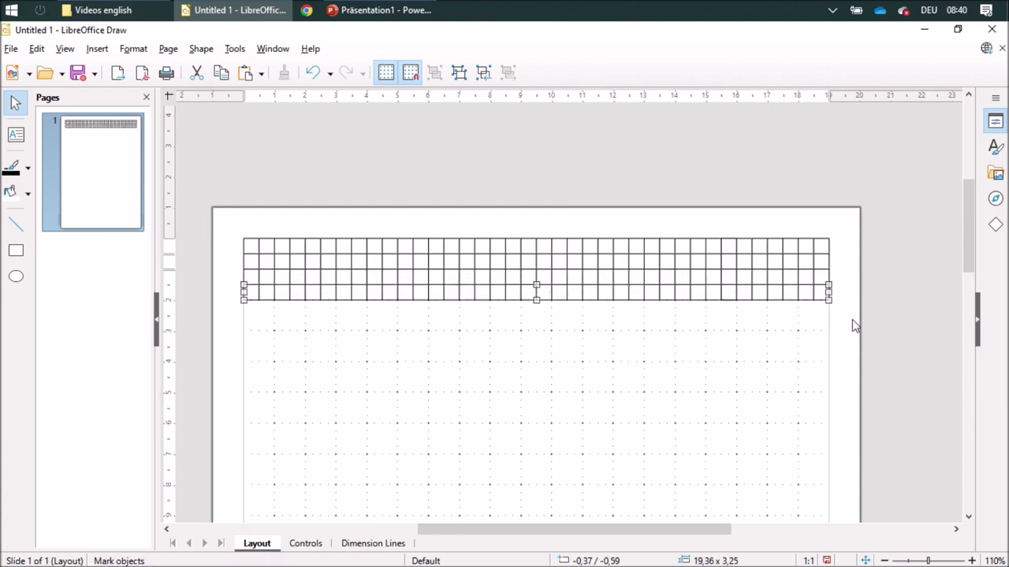
{"action": "left_click_drag", "start_coordinate": [602, 281], "coordinate": [604, 331]}
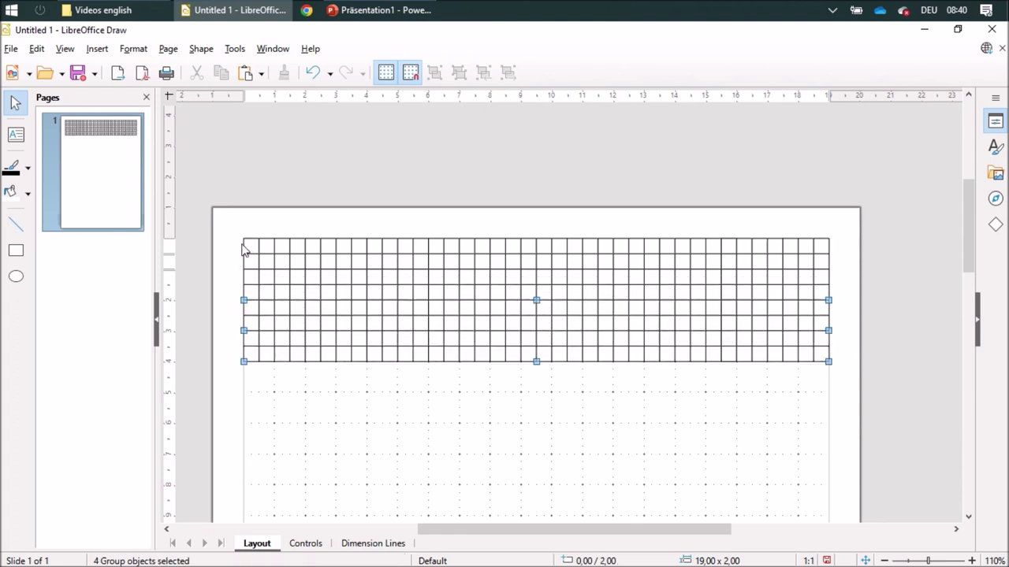
{"action": "left_click_drag", "start_coordinate": [234, 229], "coordinate": [864, 386]}
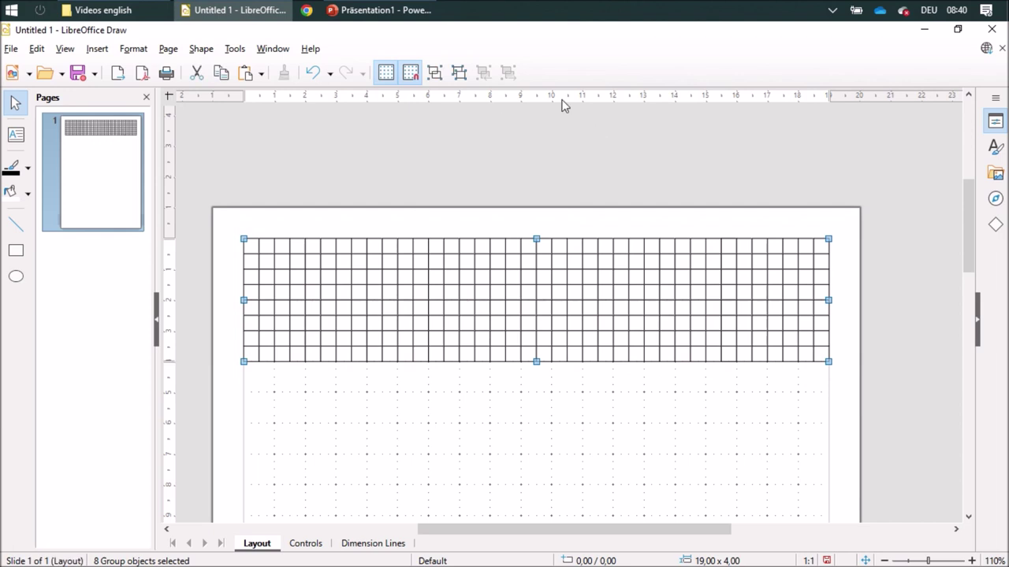
{"action": "left_click", "coordinate": [437, 77]}
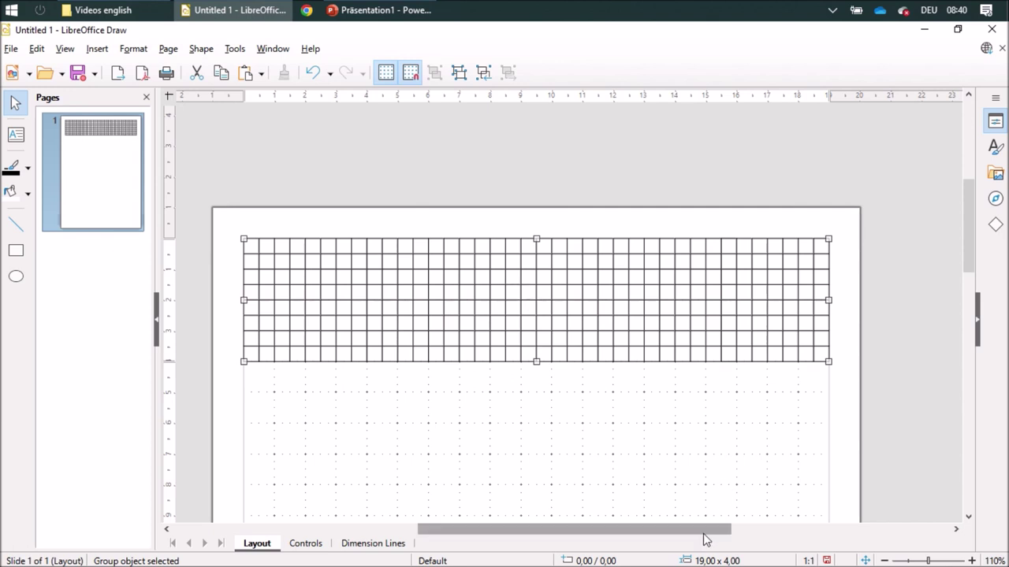
- In the Gallery sidebar, create a new theme named 'Math'
{"action": "left_click_drag", "start_coordinate": [706, 536], "coordinate": [725, 539]}
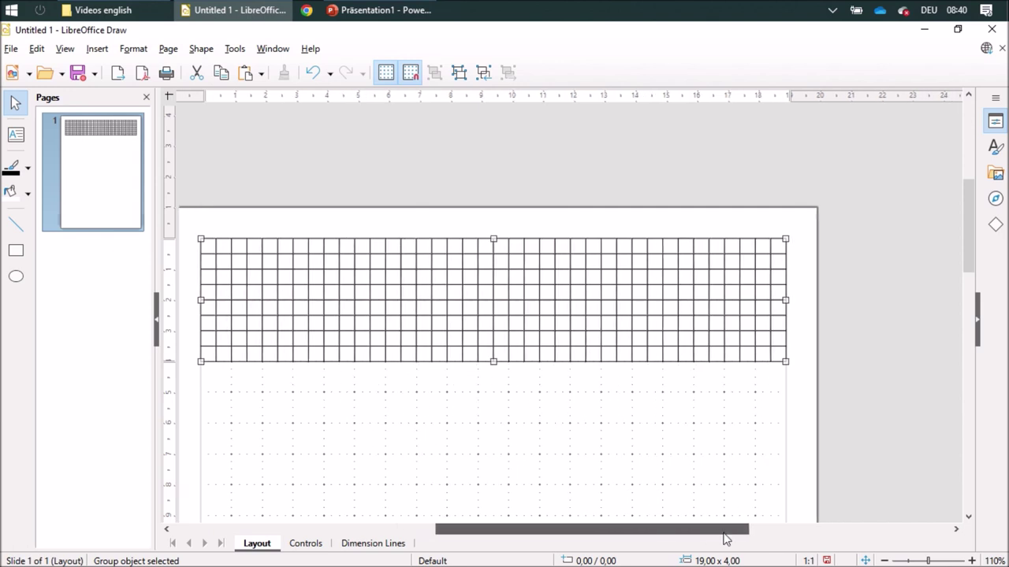
{"action": "left_click", "coordinate": [995, 174]}
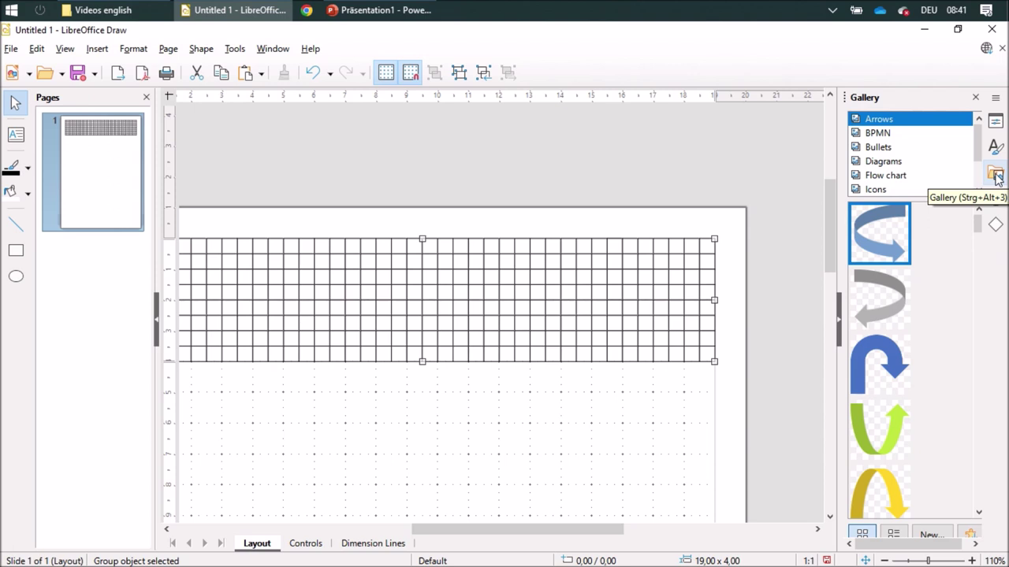
{"action": "left_click", "coordinate": [935, 536]}
{"action": "left_click_drag", "start_coordinate": [433, 179], "coordinate": [319, 183]}
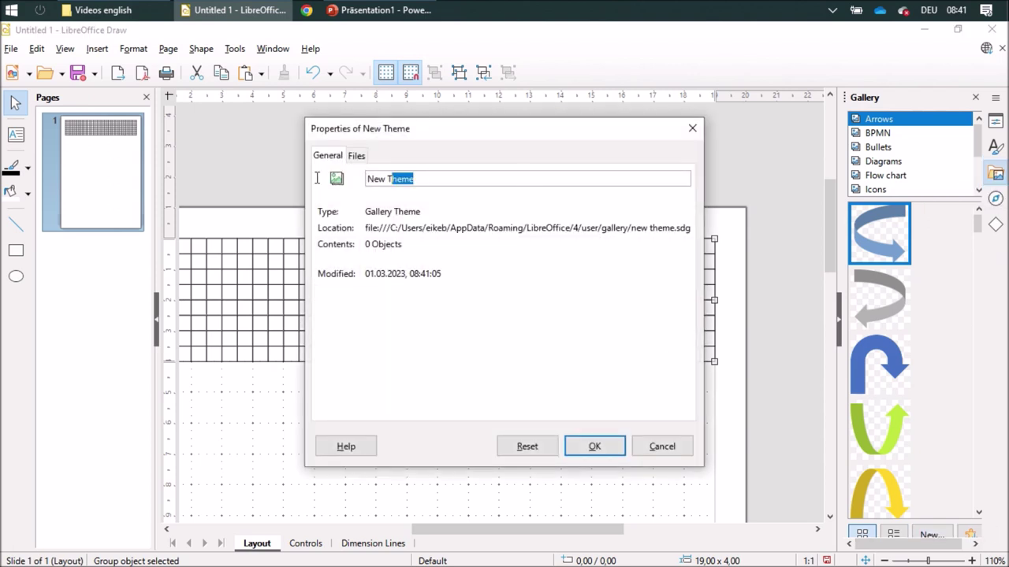
{"action": "type", "text": "Math"}
{"action": "left_click", "coordinate": [594, 446]}
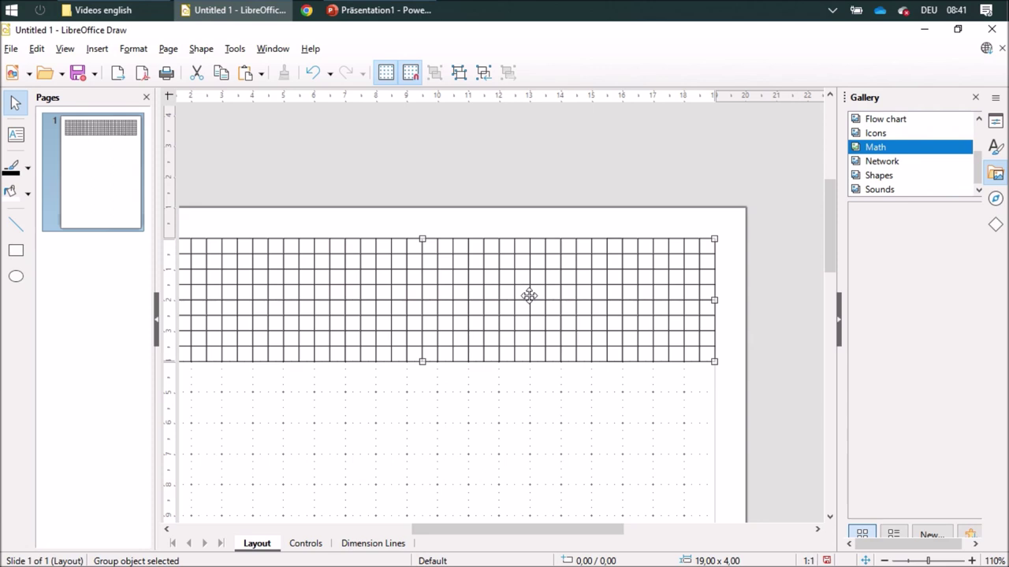
- Drag the grid group into the Math Gallery theme
{"action": "left_click", "coordinate": [546, 465]}
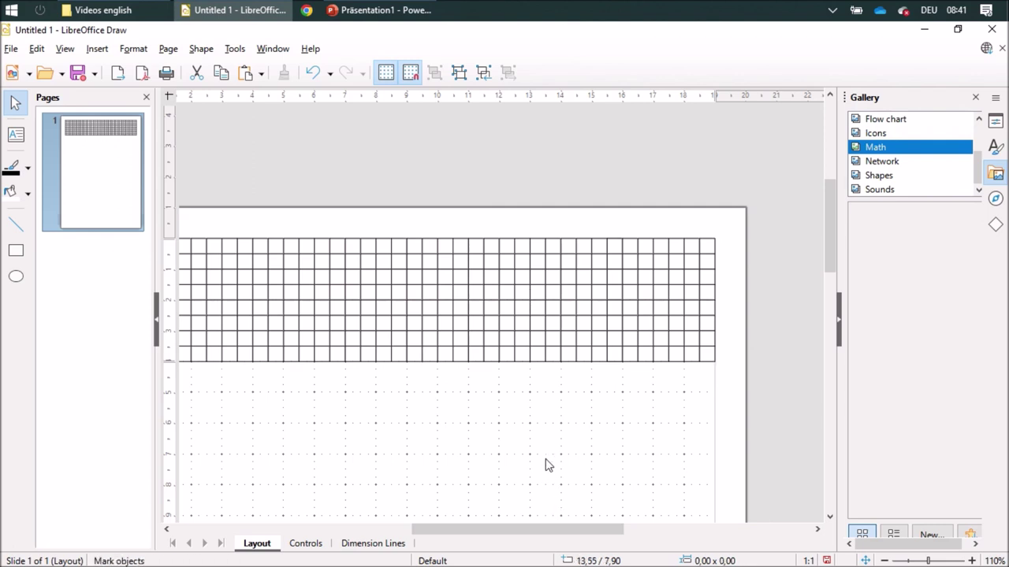
{"action": "left_click", "coordinate": [513, 339]}
{"action": "left_click_drag", "start_coordinate": [514, 338], "coordinate": [513, 343]}
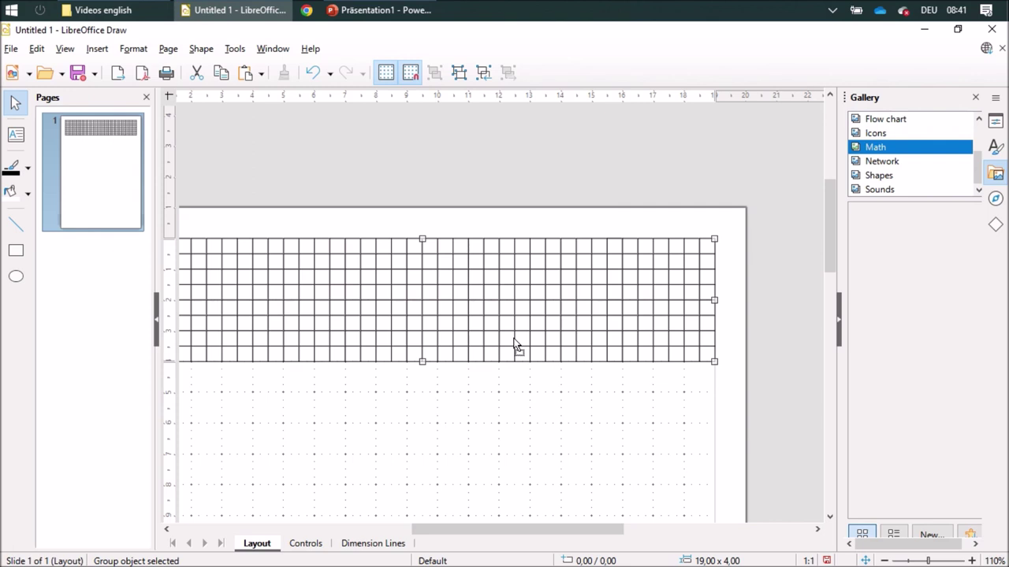
{"action": "mouse_move", "coordinate": [543, 352]}
{"action": "left_mouse_down"}
{"action": "mouse_move", "coordinate": [917, 279]}
{"action": "mouse_move", "coordinate": [919, 268]}
{"action": "left_mouse_up"}
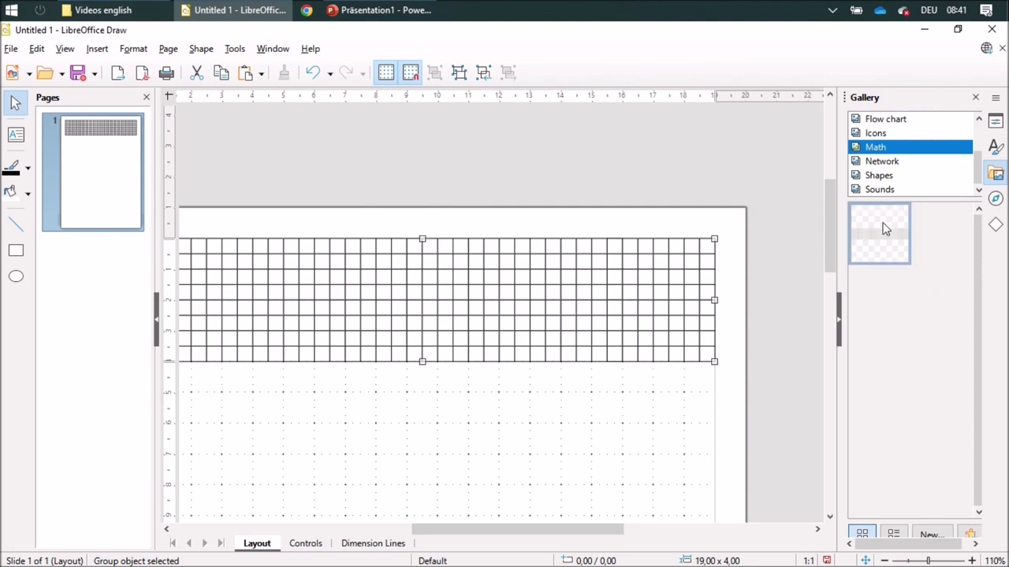
- Title the new gallery item 'Graph Paper'
{"action": "right_click", "coordinate": [884, 229]}
{"action": "left_click", "coordinate": [928, 272]}
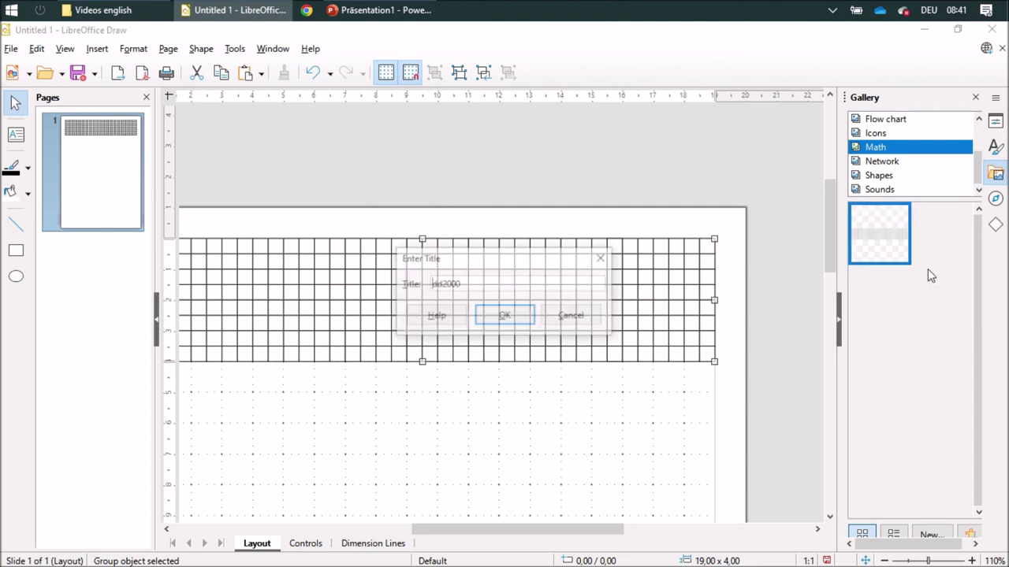
{"action": "left_click_drag", "start_coordinate": [518, 286], "coordinate": [404, 290]}
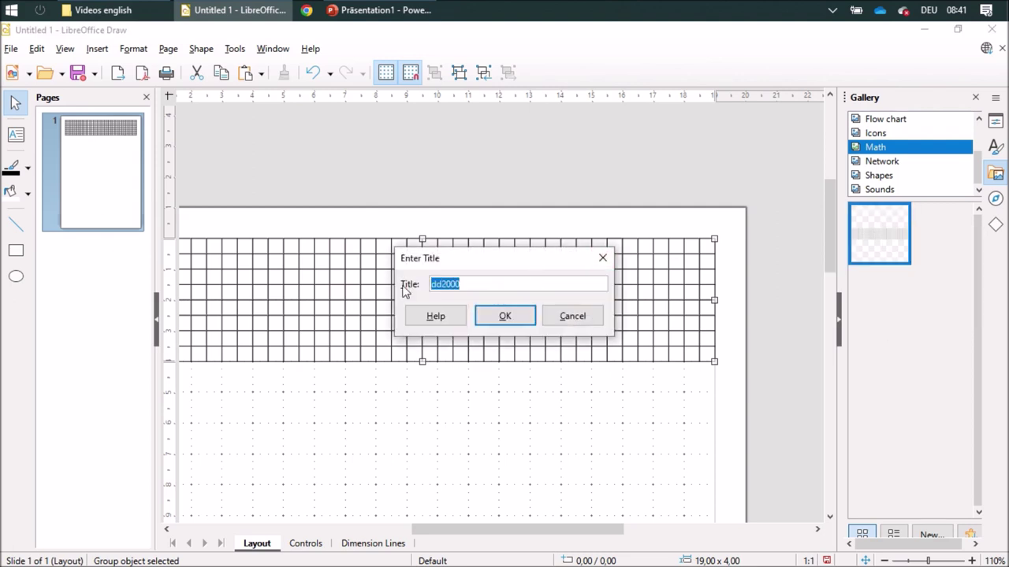
{"action": "type", "text": "Graph"}
{"action": "type", "text": " Paper"}
{"action": "left_click", "coordinate": [506, 315]}
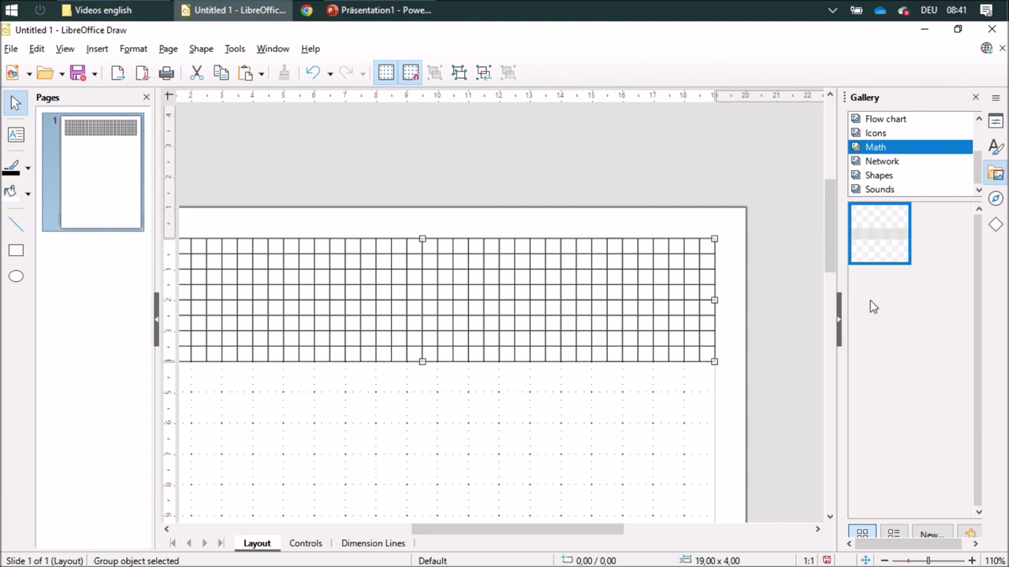
- Show the Gallery's Math theme in Detailed View, deselect the grid, and zoom the page out
{"action": "left_click", "coordinate": [898, 534]}
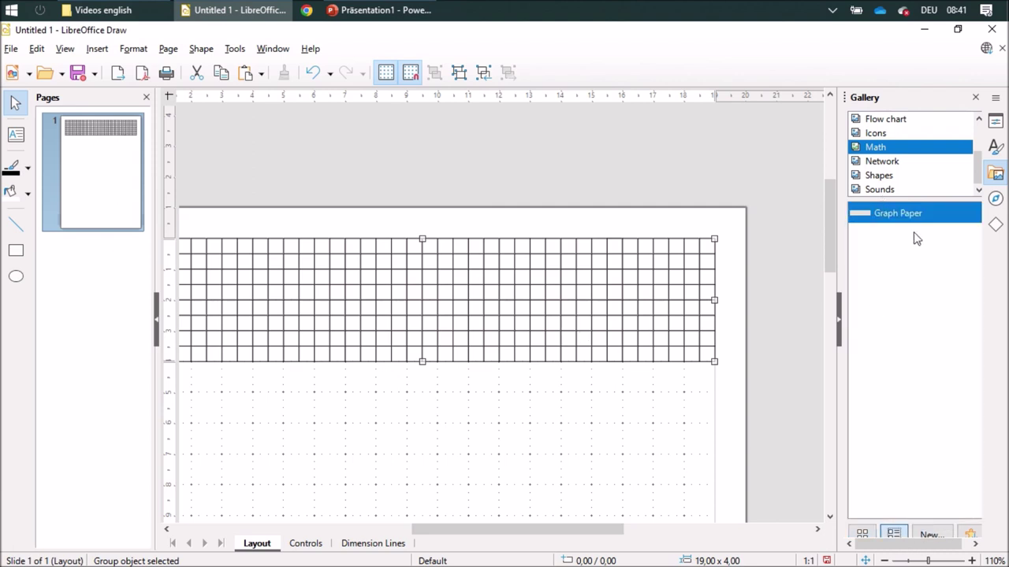
{"action": "left_click", "coordinate": [628, 426]}
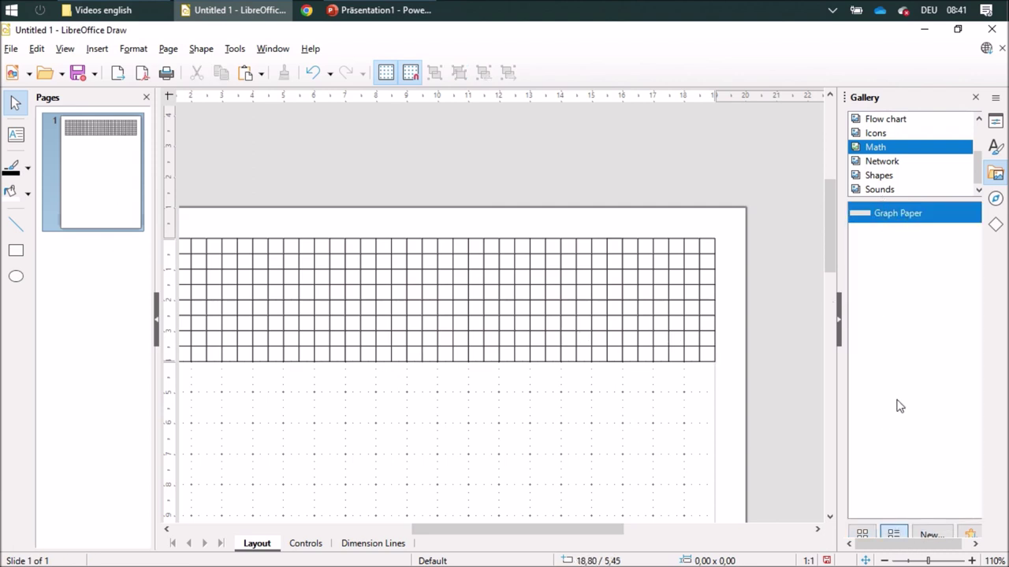
{"action": "scroll", "coordinate": [486, 445], "scroll_direction": "down", "scroll_amount": 1}
{"action": "scroll", "coordinate": [486, 446], "scroll_direction": "down", "scroll_amount": 1}
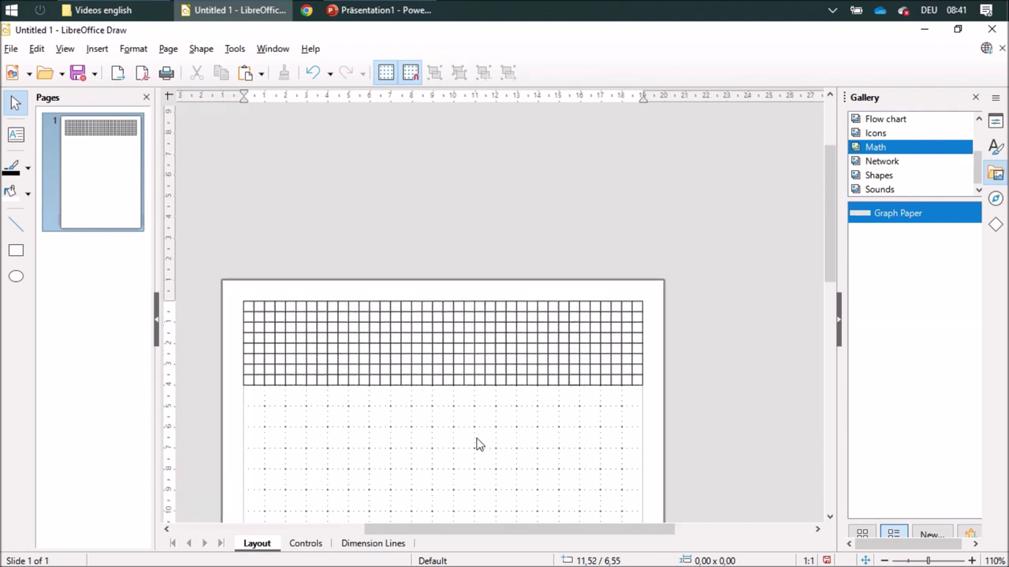
{"action": "scroll", "coordinate": [475, 429], "scroll_direction": "down", "scroll_amount": 1}
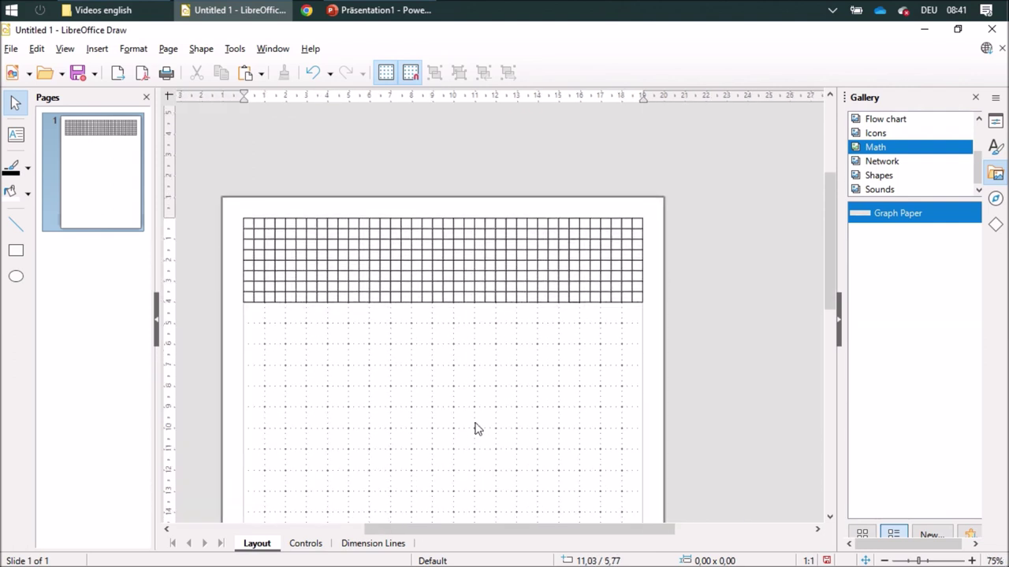
{"action": "scroll", "coordinate": [476, 429], "scroll_direction": "down", "scroll_amount": 2}
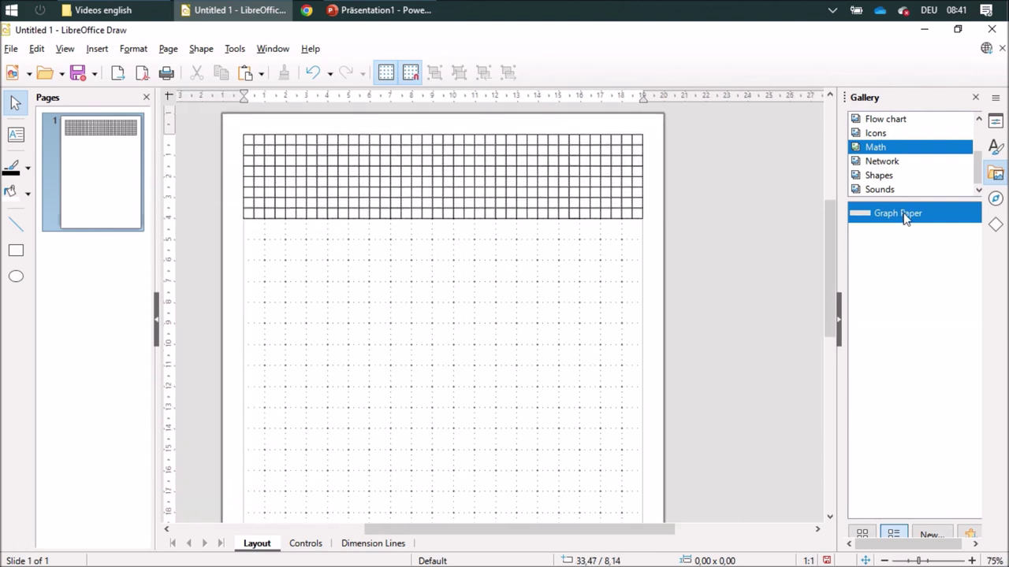
- Insert a second Graph Paper grid lower on the page, then remove Graph Paper from the Math theme
{"action": "left_click_drag", "start_coordinate": [905, 218], "coordinate": [467, 410]}
{"action": "right_click", "coordinate": [897, 219]}
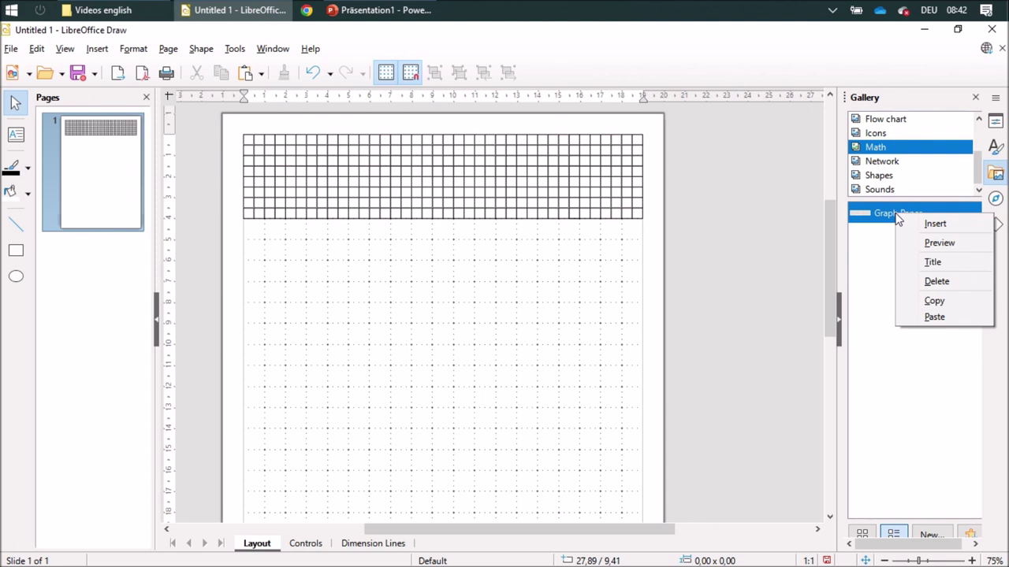
{"action": "left_click", "coordinate": [937, 224]}
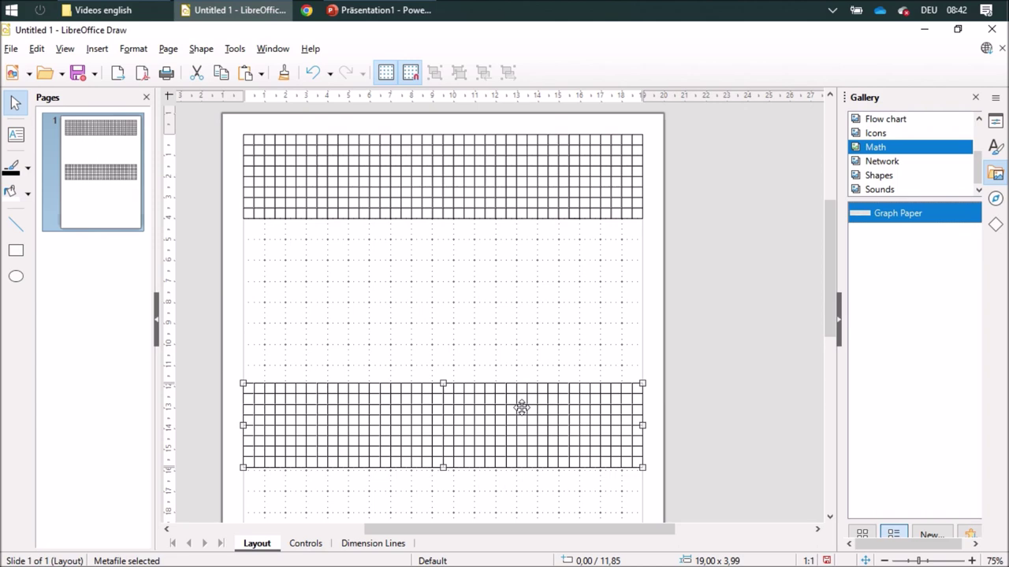
{"action": "key", "text": "Delete"}
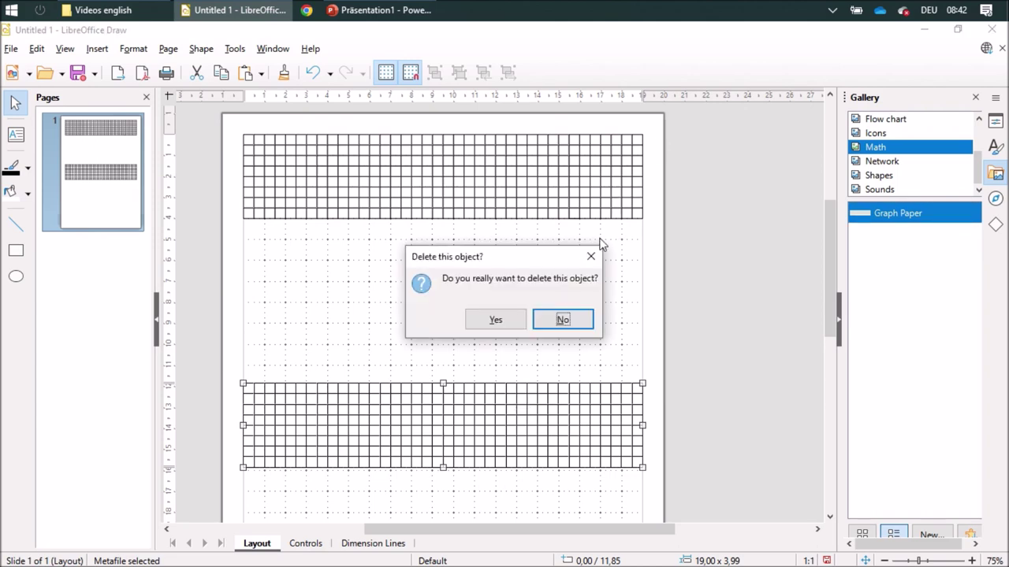
{"action": "left_click", "coordinate": [496, 320]}
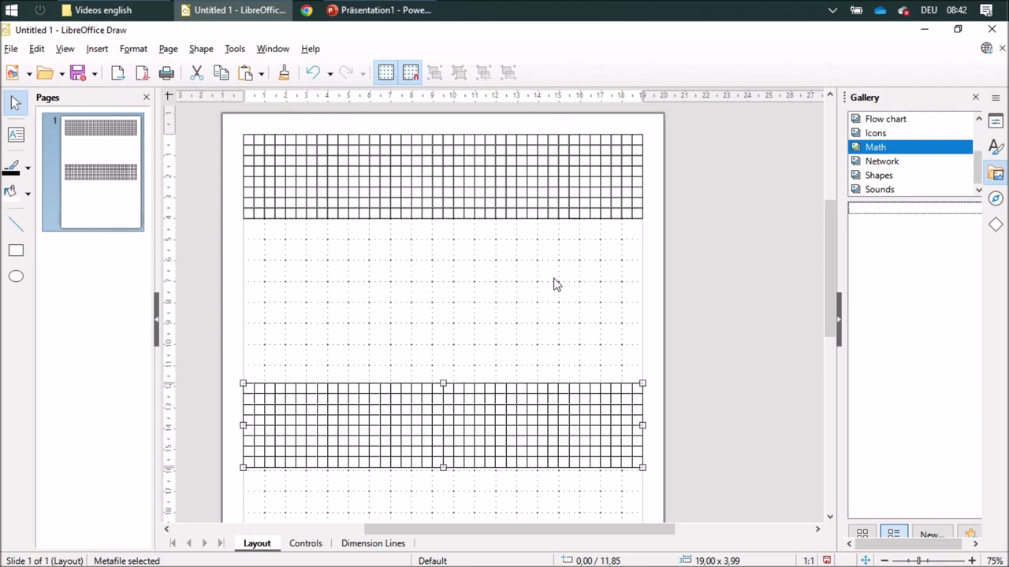